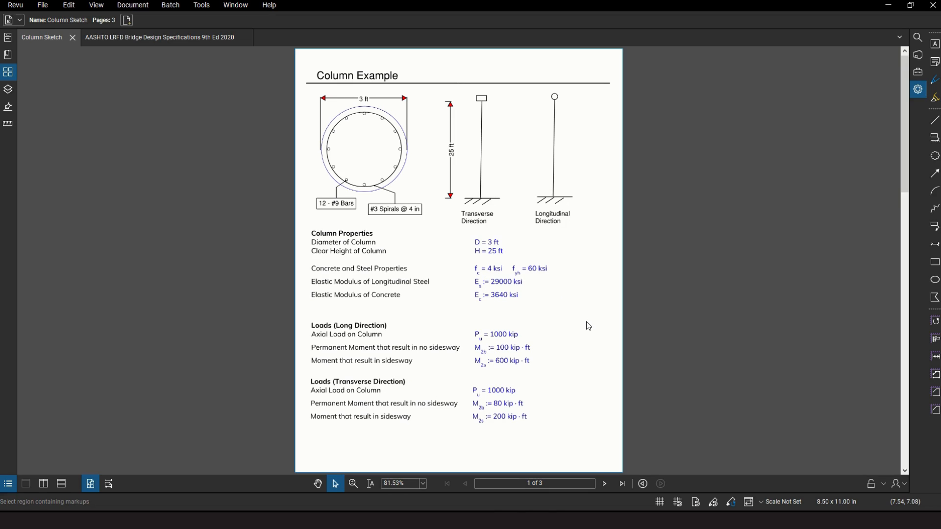
Review the column sketch's geometry, material properties and loads, and the slenderness and moment magnification calculations on the following page.
scroll(588, 326, down, 2)
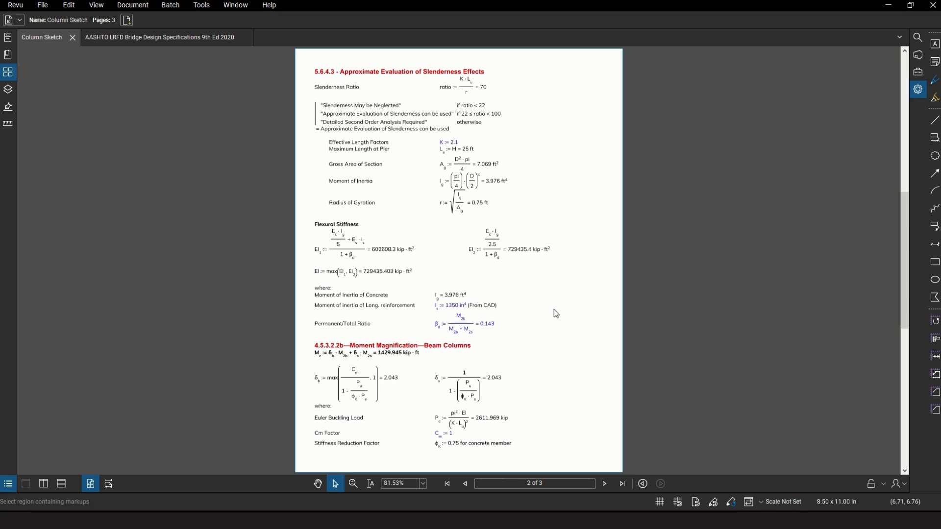
scroll(553, 309, up, 1)
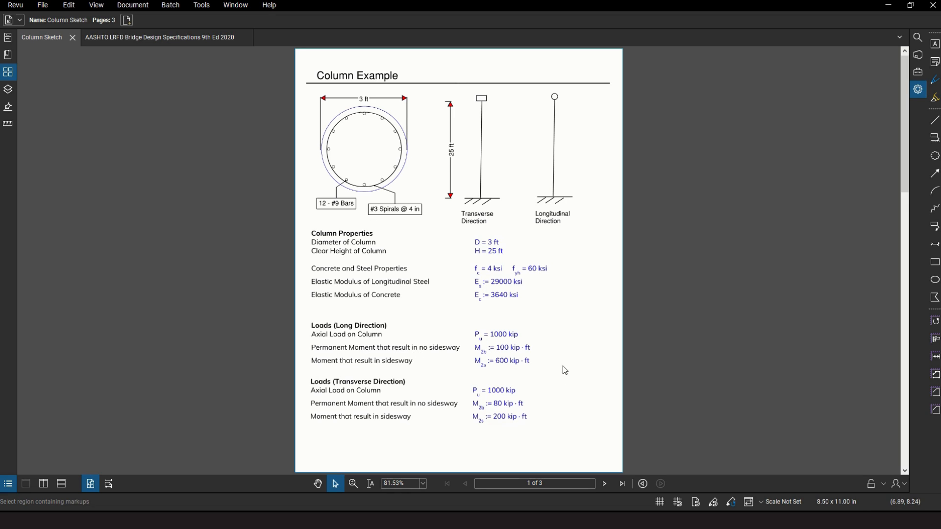
scroll(577, 361, down, 3)
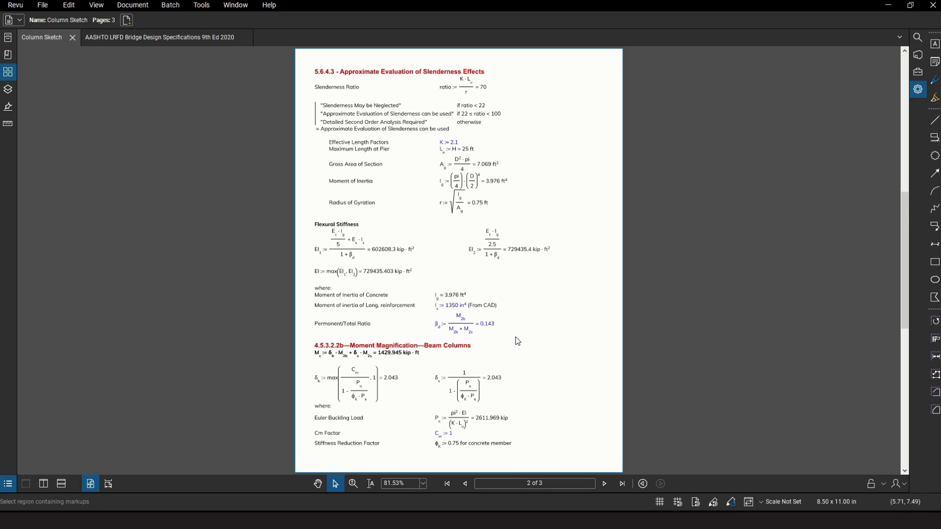
scroll(518, 341, up, 3)
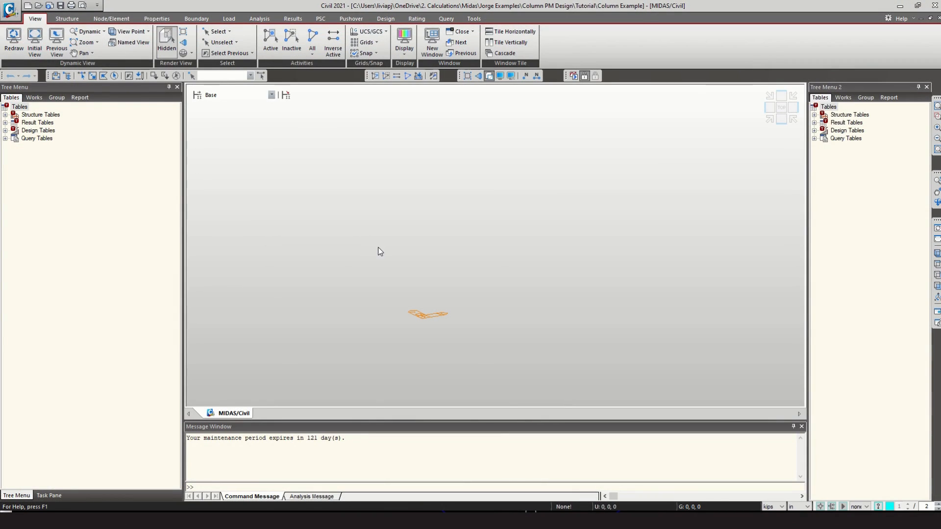
Switch to MIDAS Civil and set the model's length unit to ft.
click(780, 507)
click(780, 507)
click(799, 507)
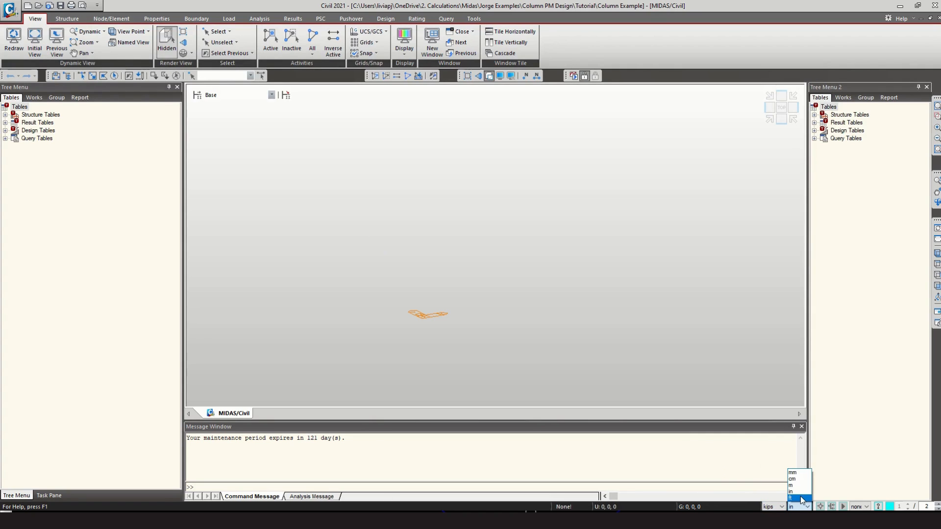
click(801, 498)
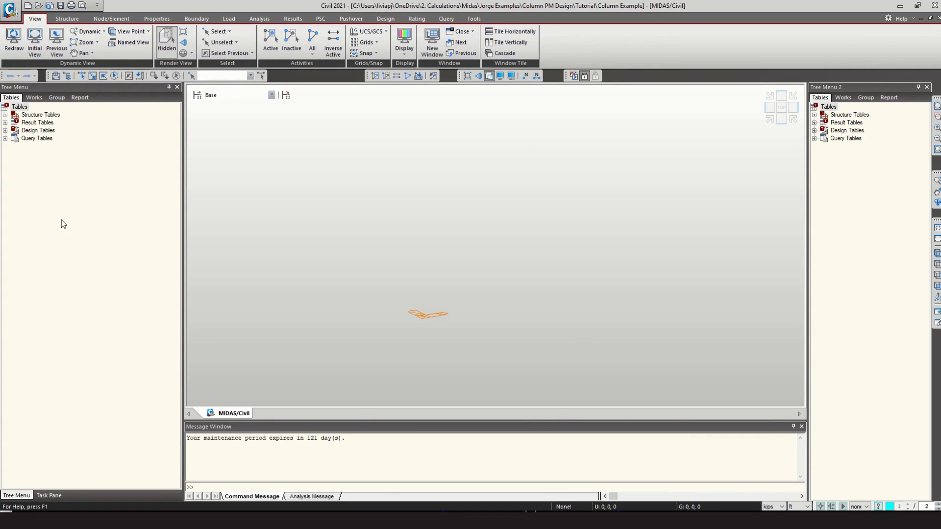
right_click(772, 80)
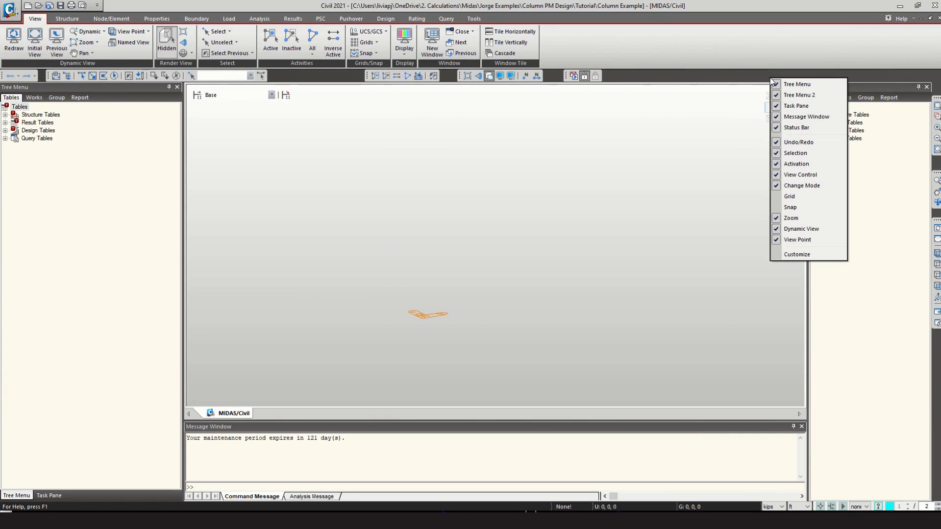
click(713, 131)
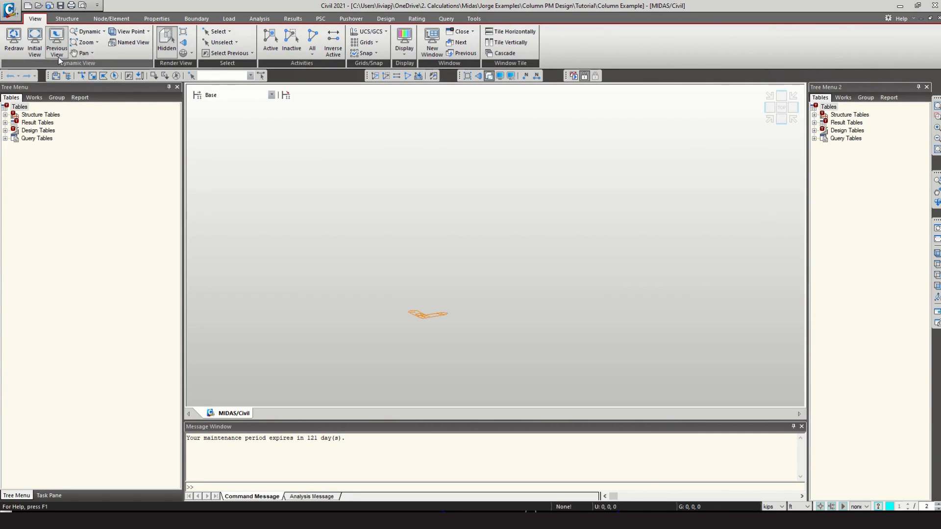
Create the column's base node at coordinates 0, 0, 0 and select it in the model view.
scroll(59, 58, down, 2)
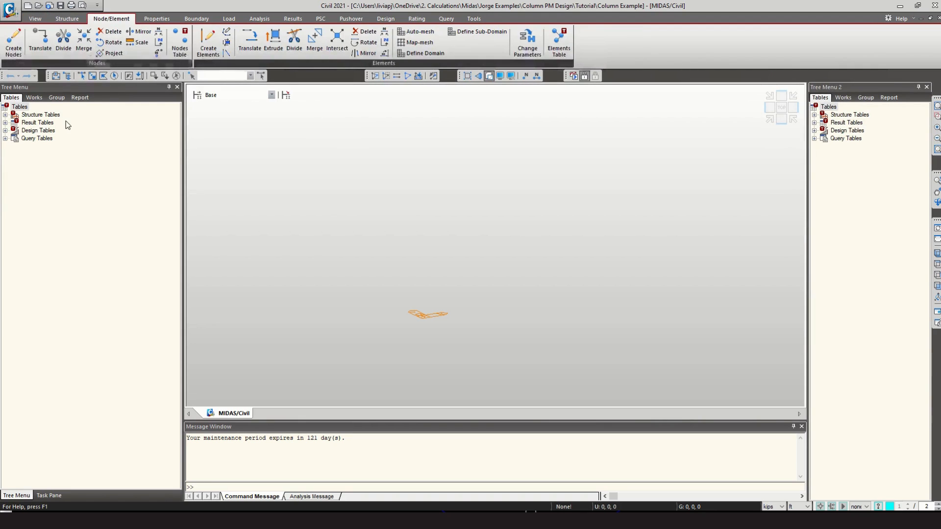
click(13, 43)
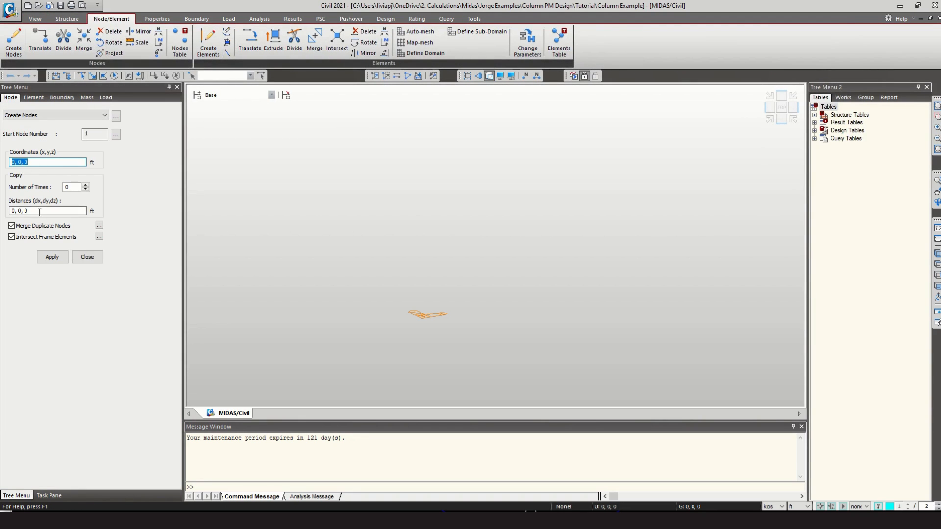
click(52, 256)
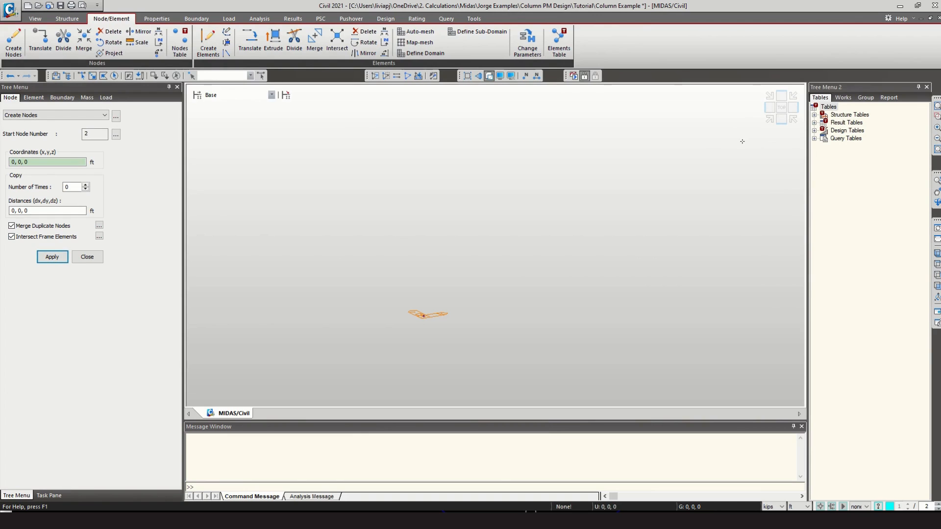
click(778, 125)
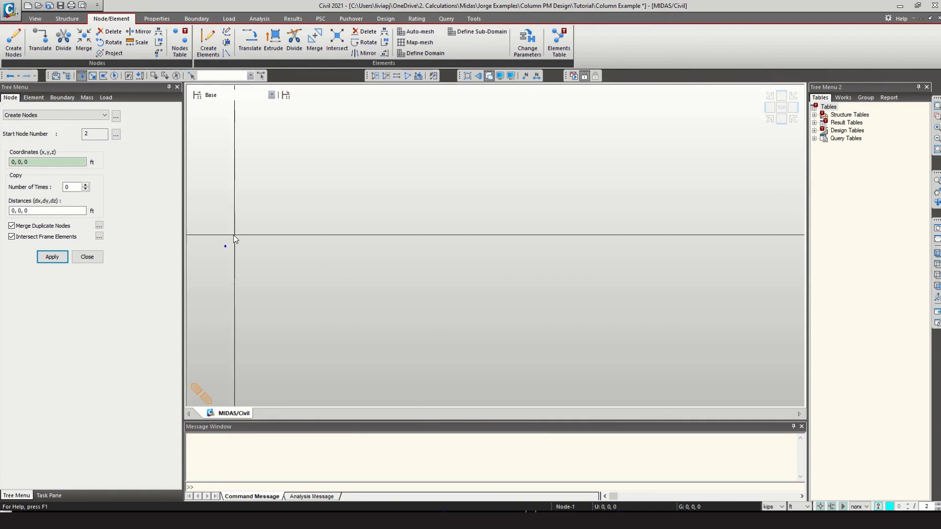
click(225, 246)
Create the column's top node at coordinates 0, 0, 25 ft and finish node creation.
click(34, 163)
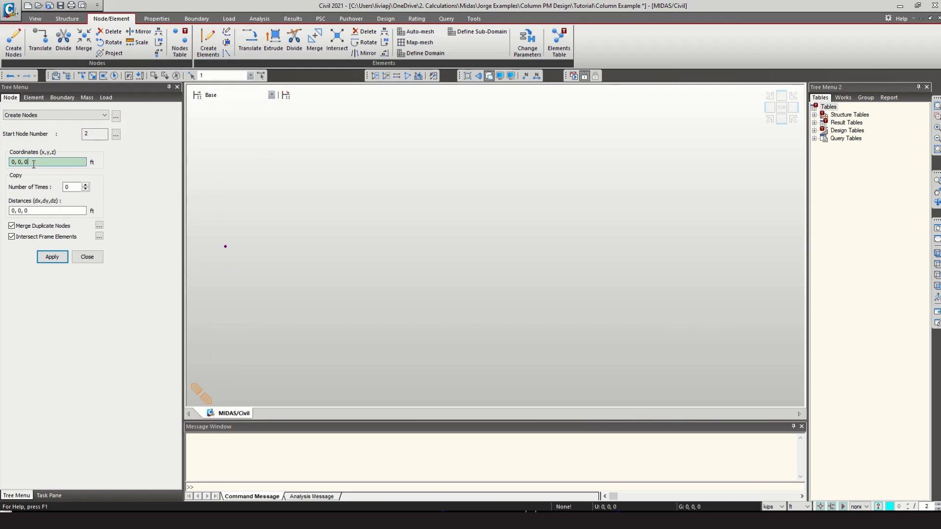
key(BackSpace)
text(25)
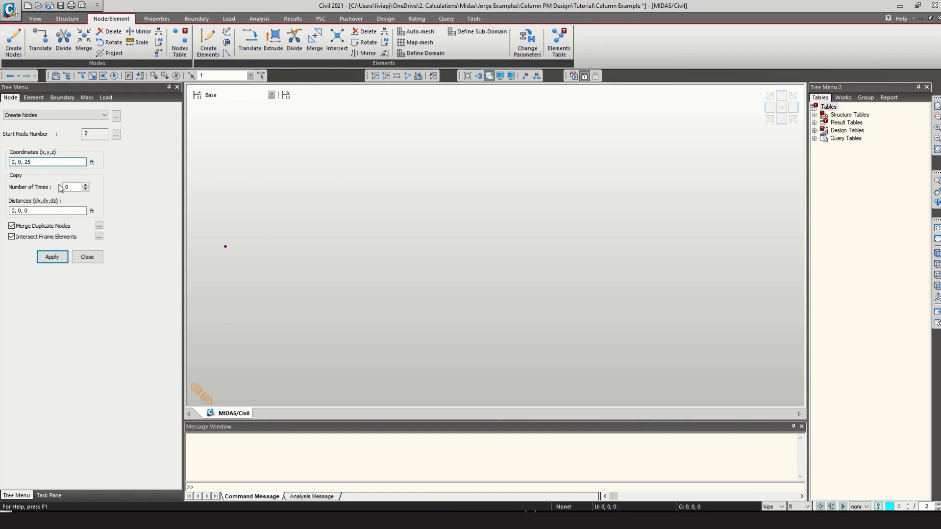
click(52, 257)
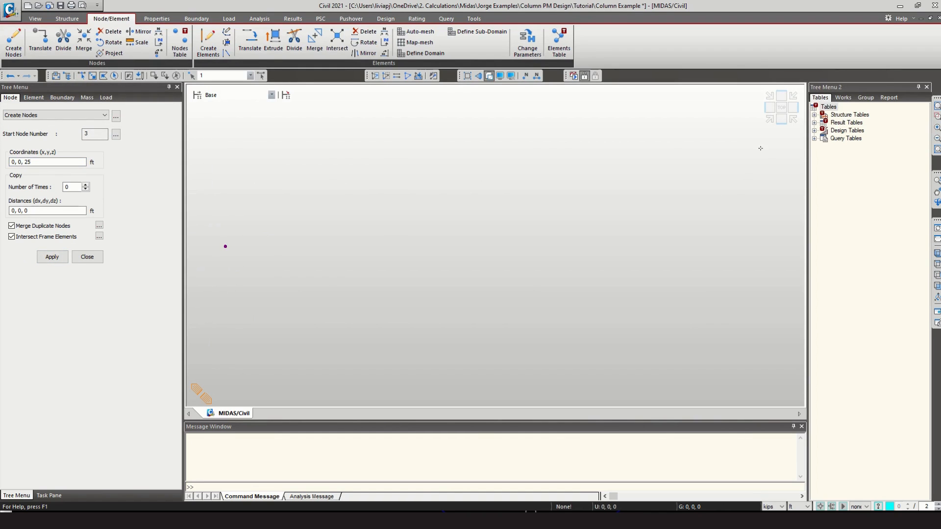
click(769, 122)
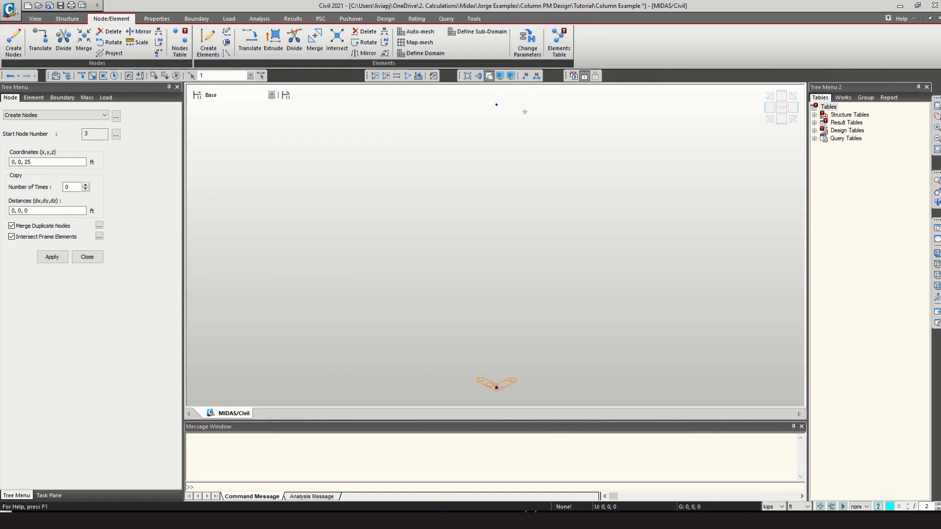
click(88, 257)
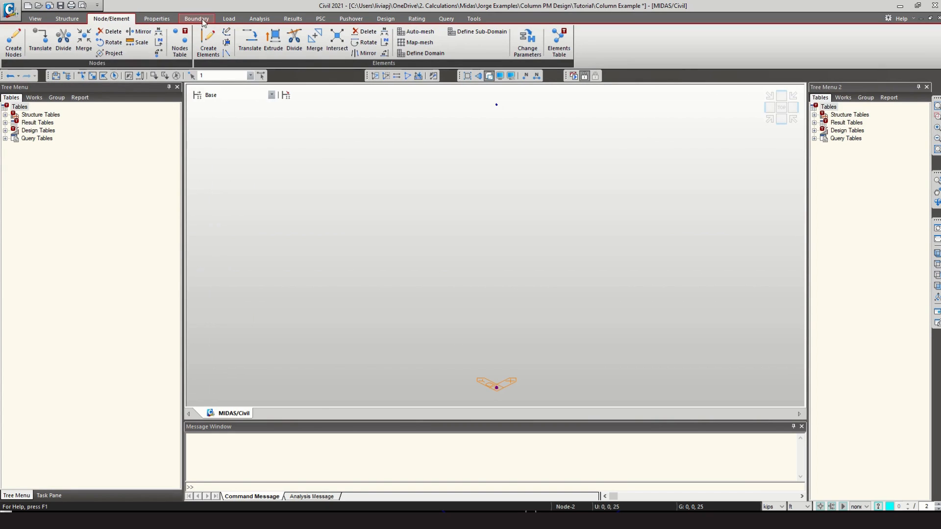
Add a material with the Concrete design type and Grade C4000 from the database.
click(157, 19)
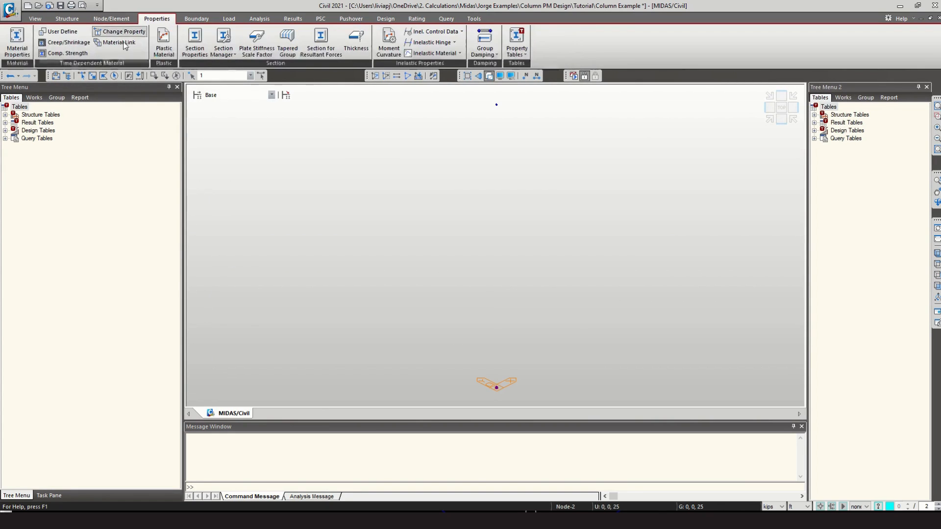
click(9, 54)
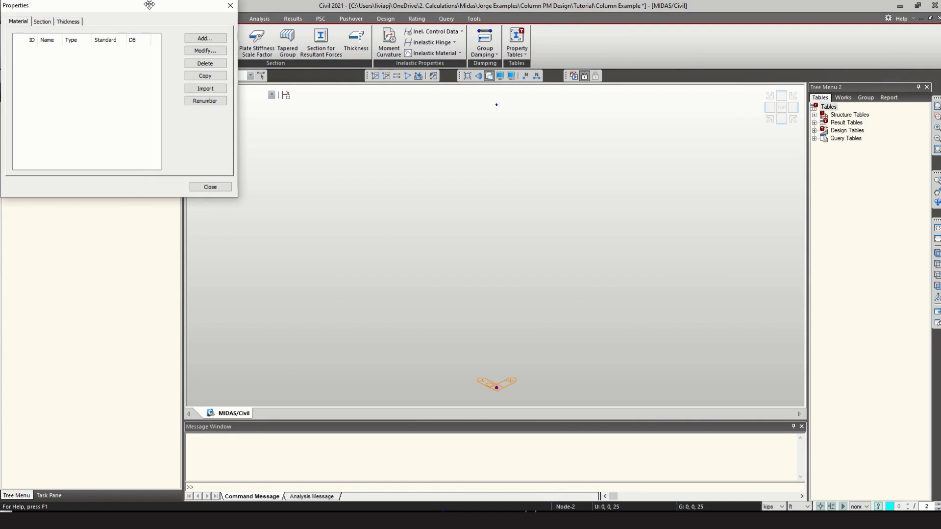
drag(149, 6, 153, 97)
click(209, 129)
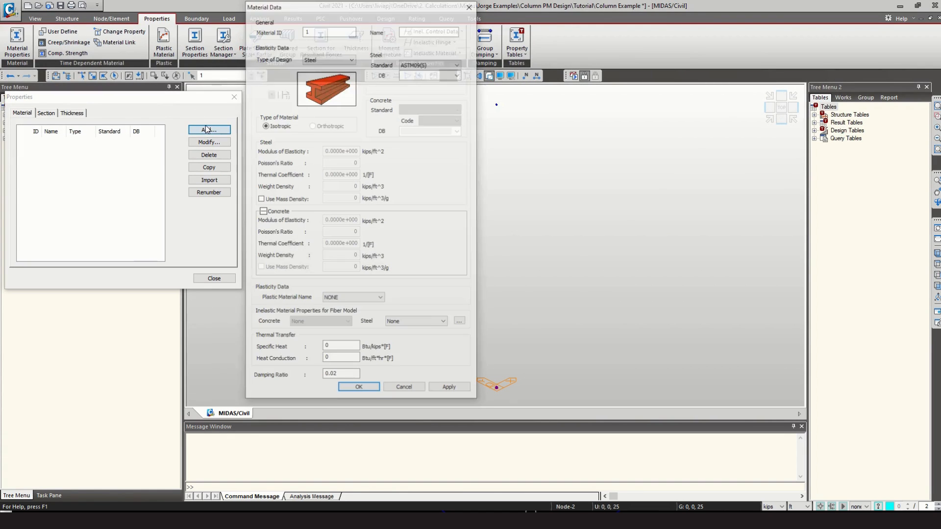
click(324, 59)
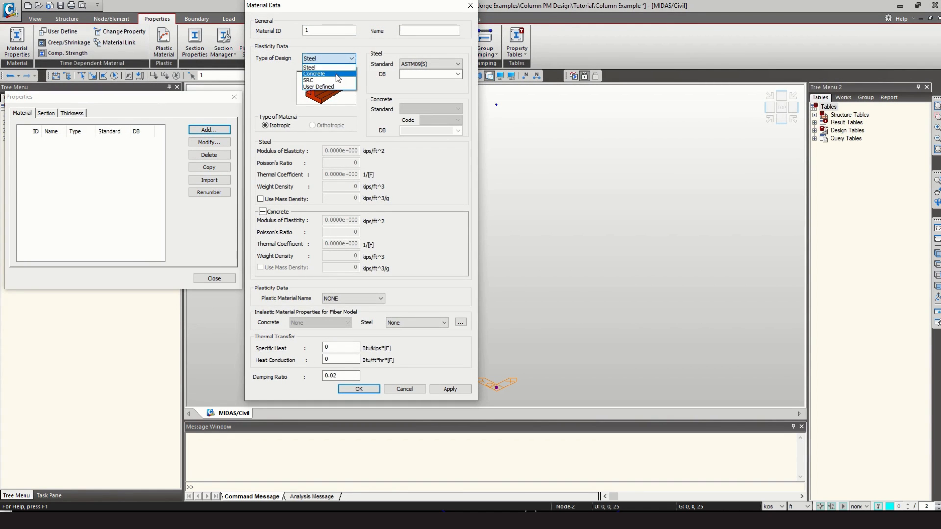
click(336, 74)
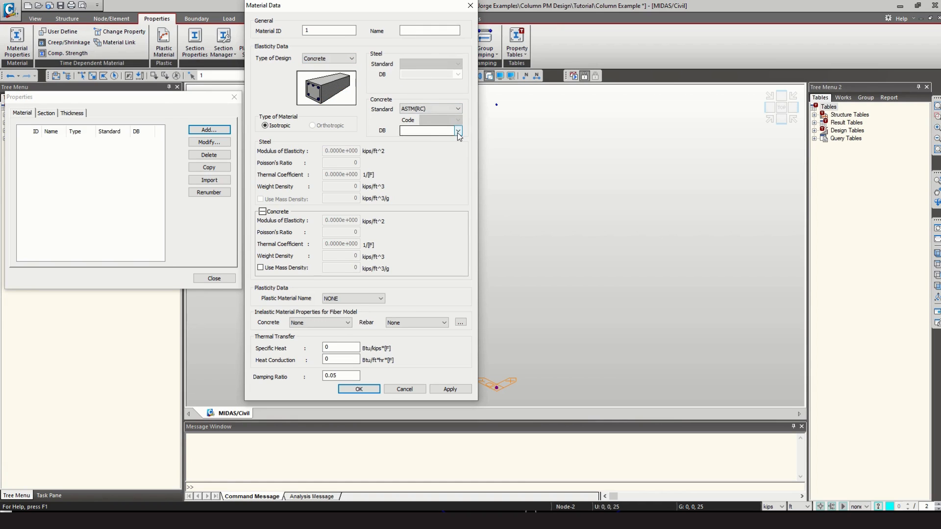
click(457, 131)
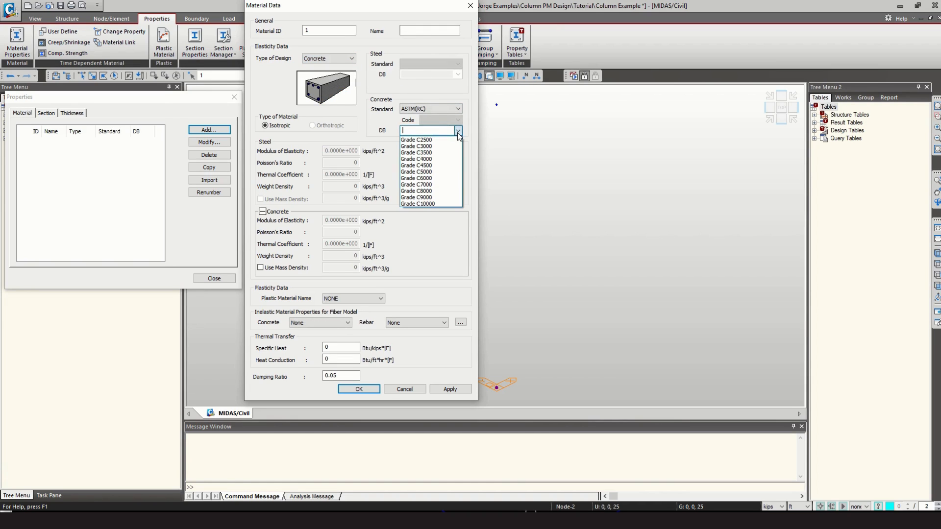
click(438, 163)
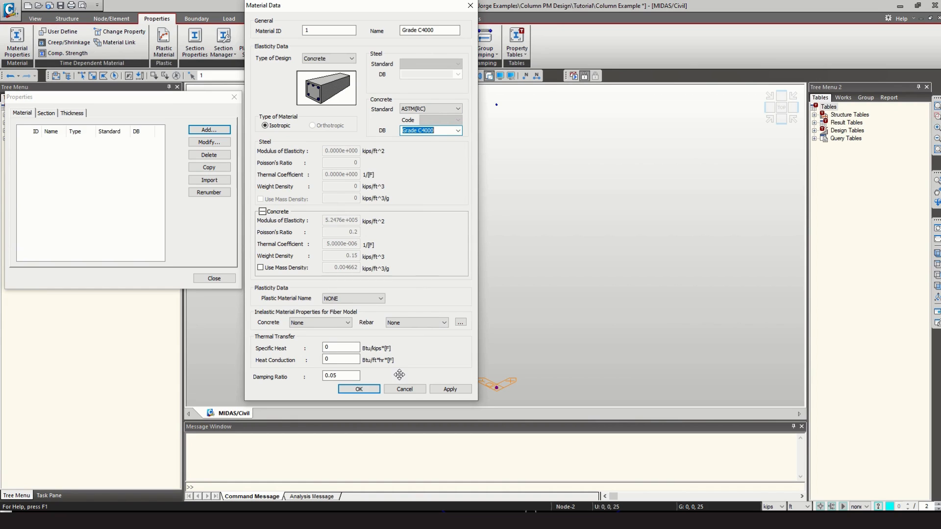
click(369, 391)
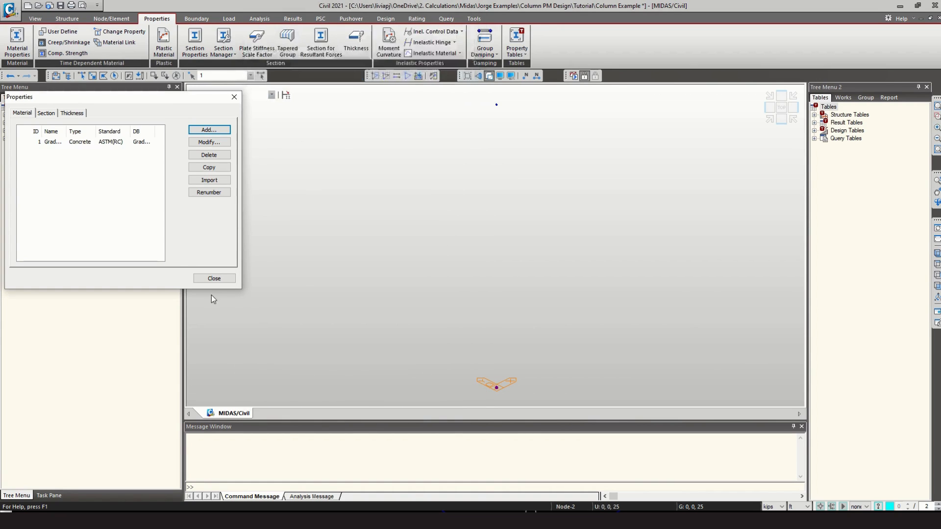
click(214, 278)
Show the Works tree in both tree menus.
click(34, 98)
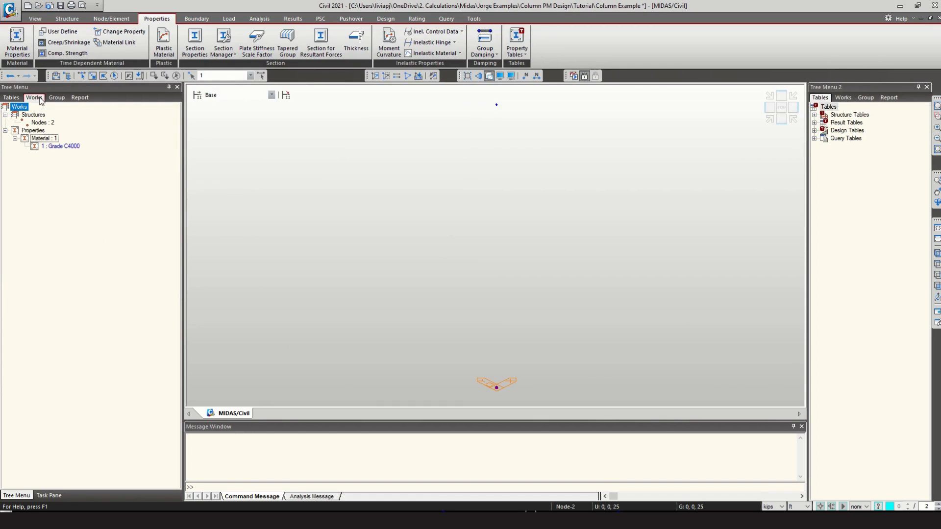
click(843, 97)
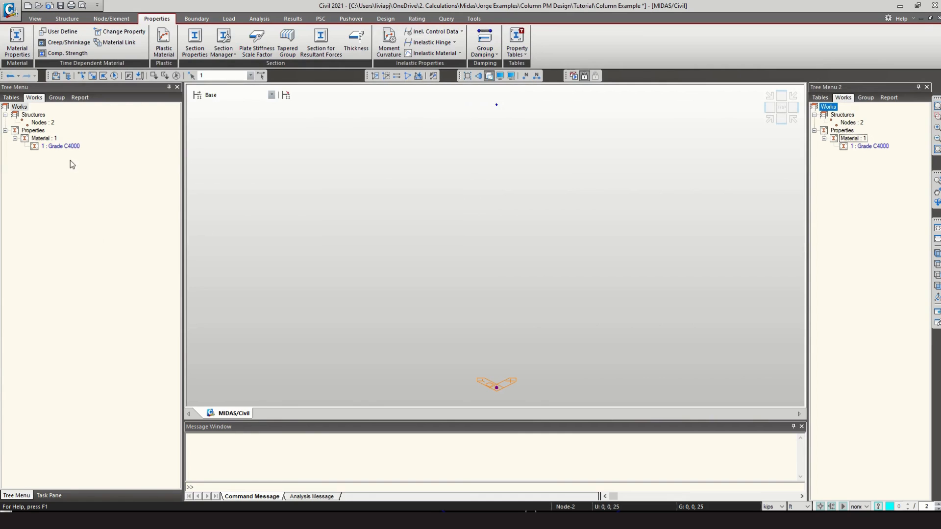
Add a user-defined Solid Round section named Column with a diameter of 3 ft.
click(194, 41)
drag(124, 21, 220, 177)
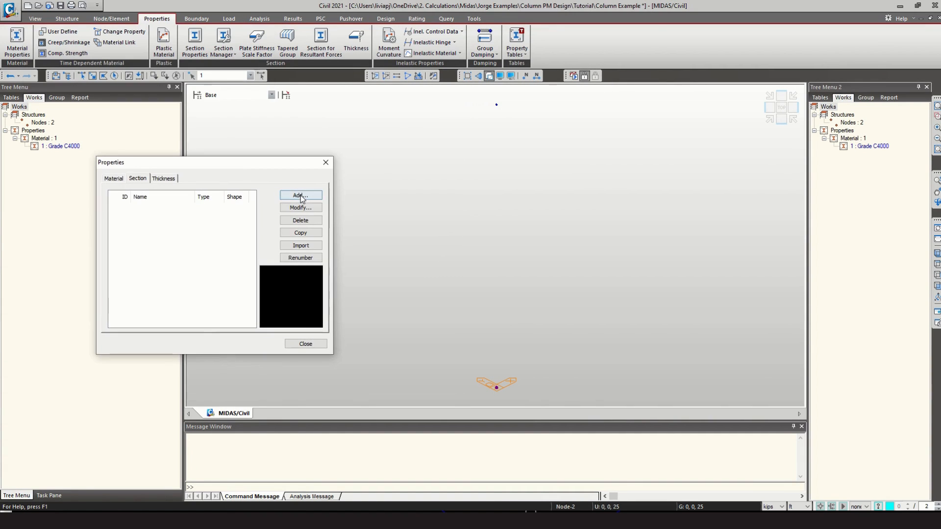
click(301, 195)
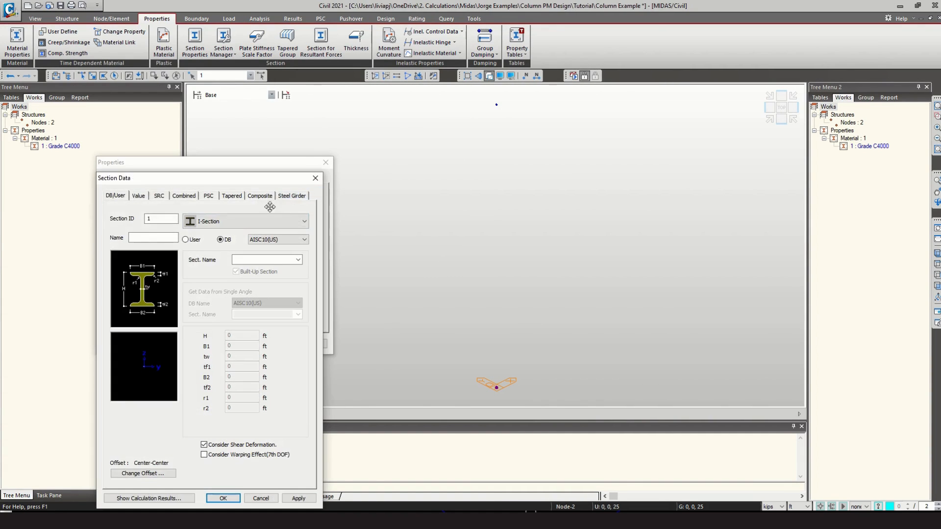
click(215, 223)
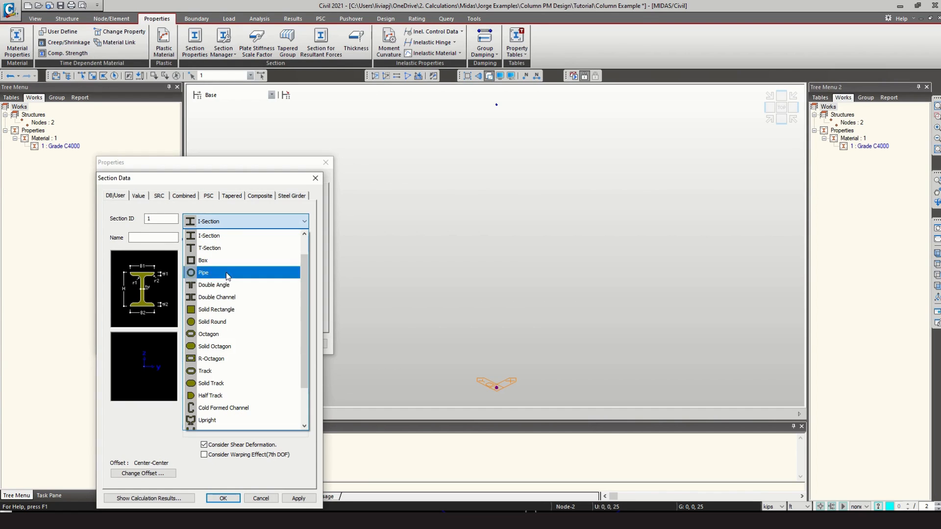
click(228, 321)
click(168, 241)
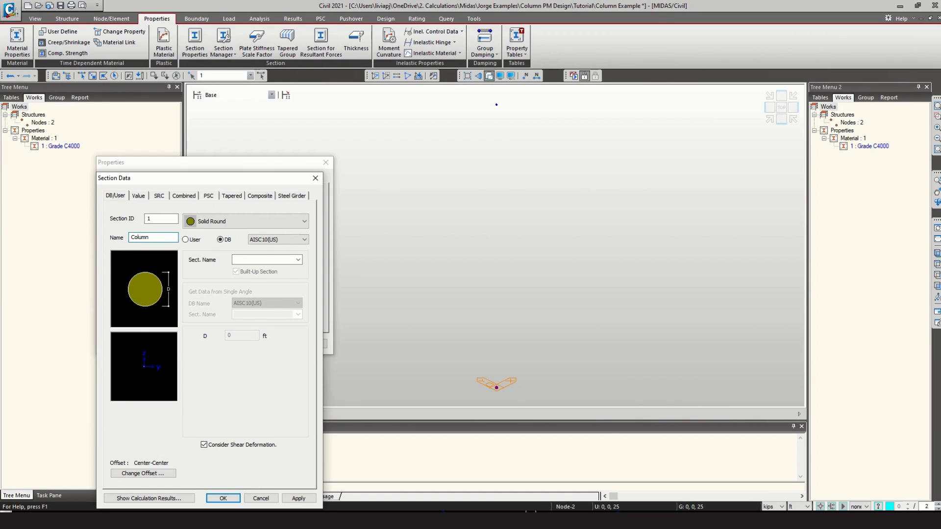
click(195, 240)
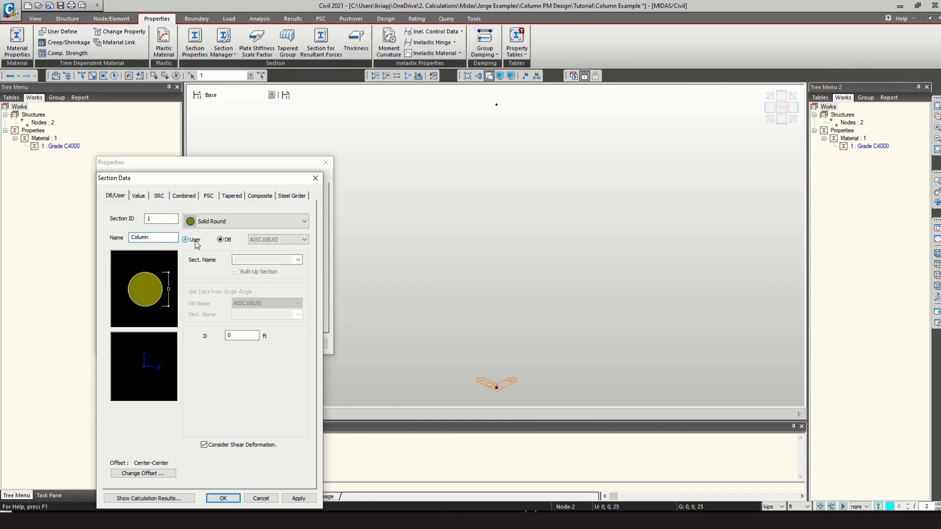
double_click(251, 335)
text(3)
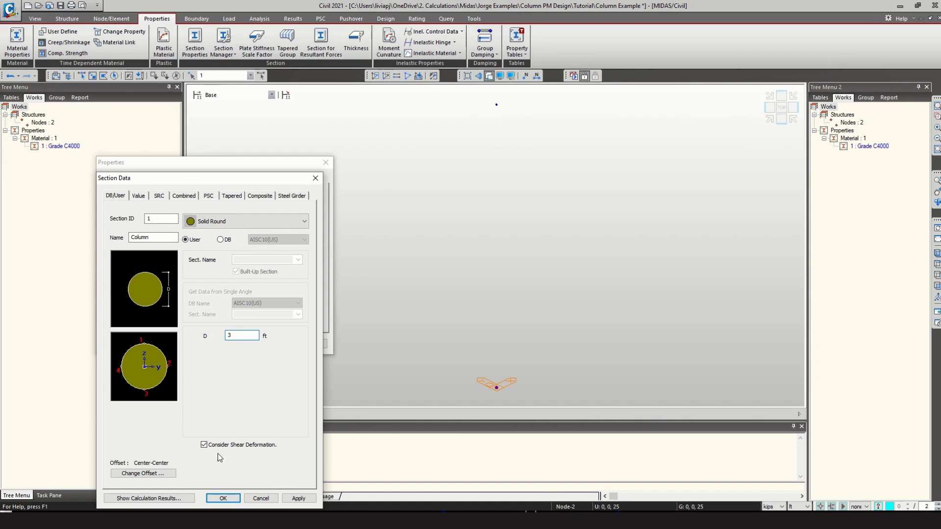
click(223, 497)
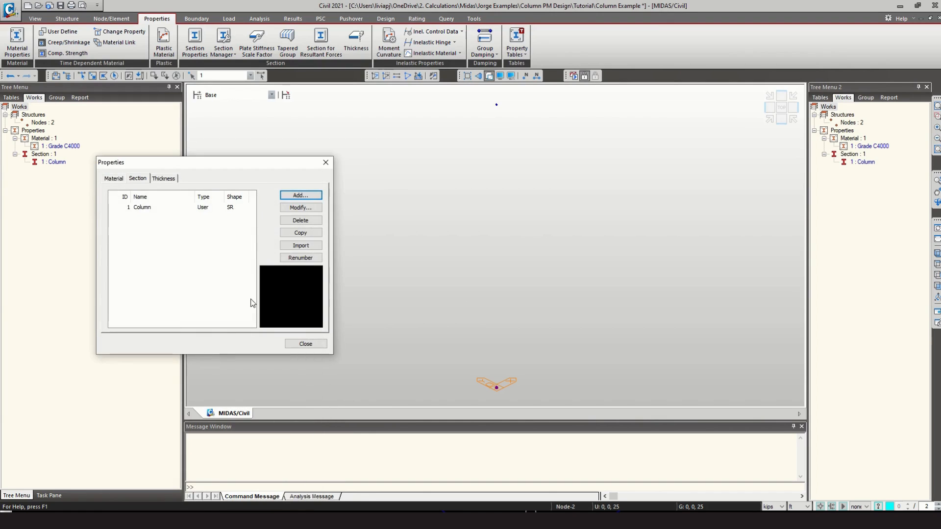
click(325, 162)
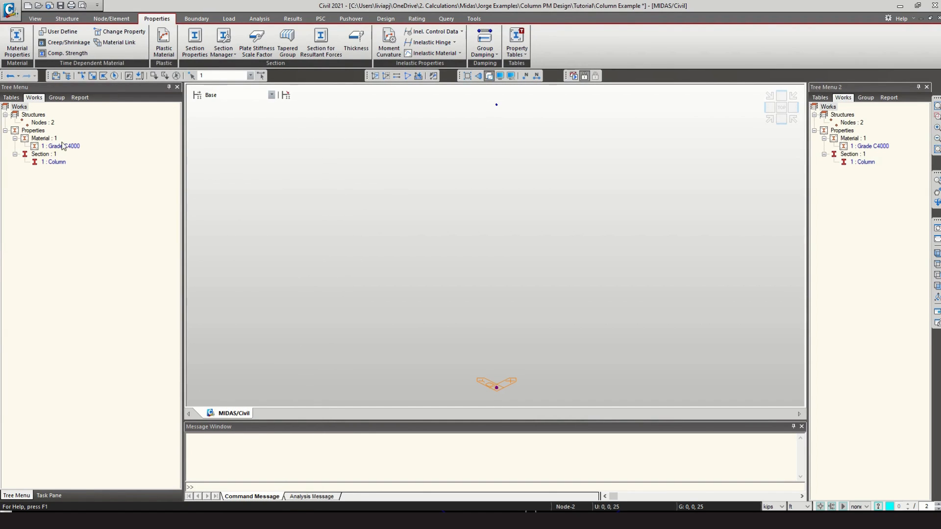
Create a general beam element from the base node to the top node with Grade C4000 material and the Column section.
click(111, 19)
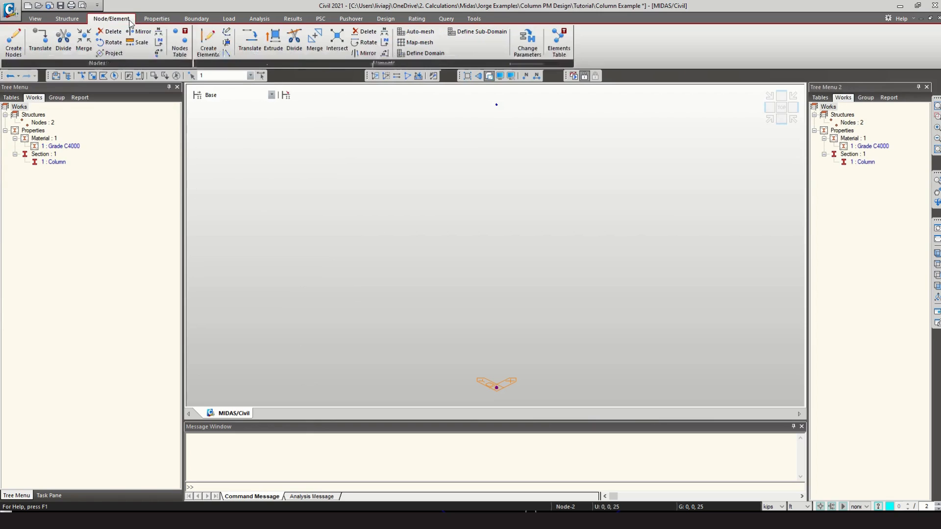
click(218, 52)
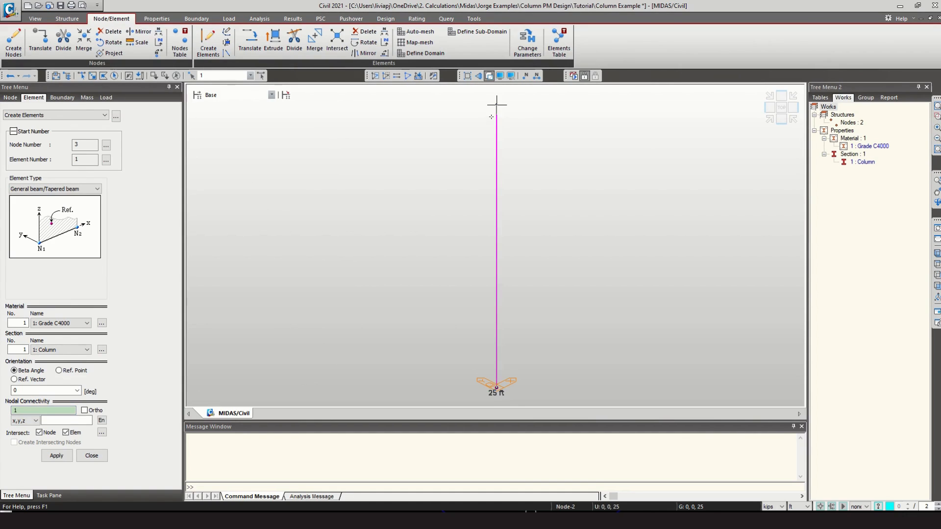
click(495, 104)
click(91, 456)
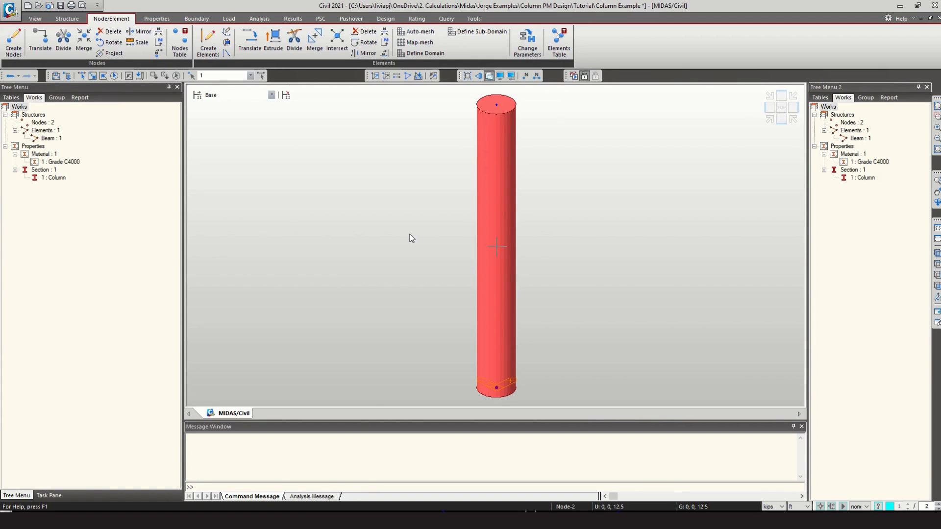
Add a fully fixed support, with all translations and rotations restrained, at the column's base node.
click(196, 18)
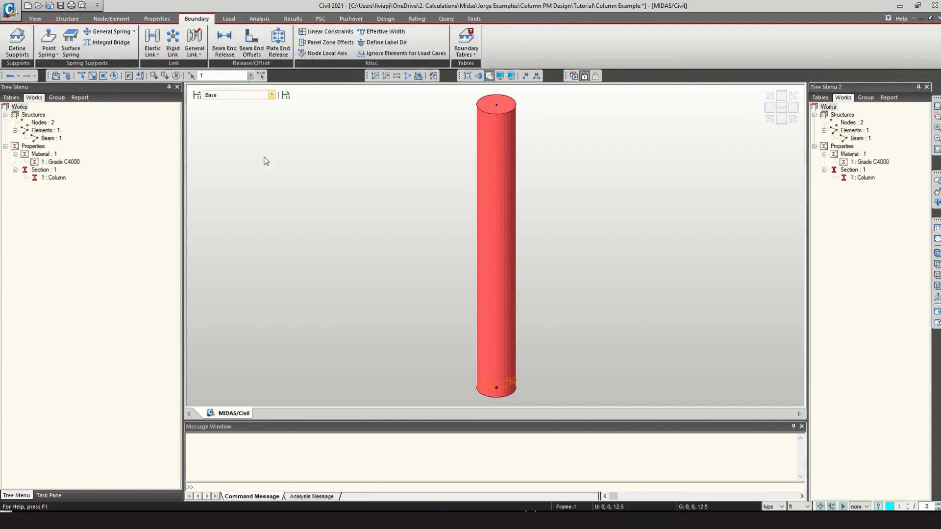
click(17, 42)
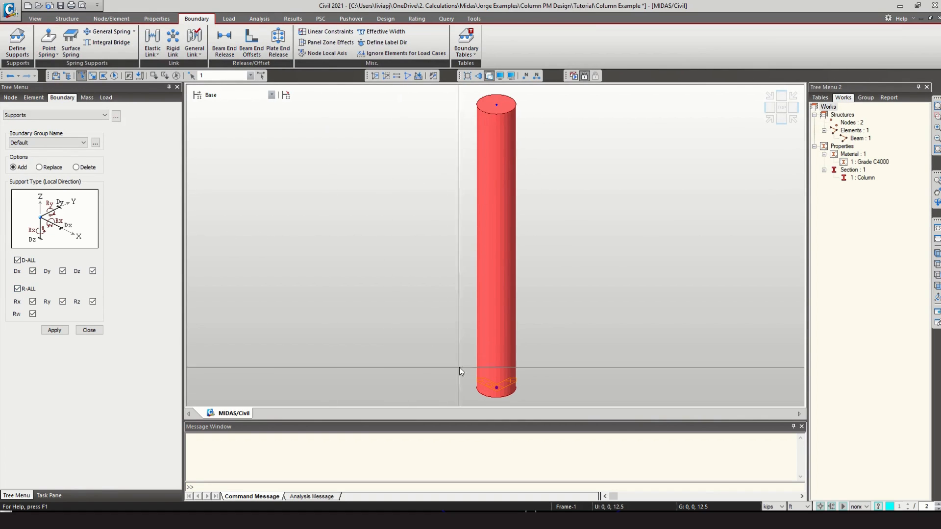
drag(467, 369, 537, 404)
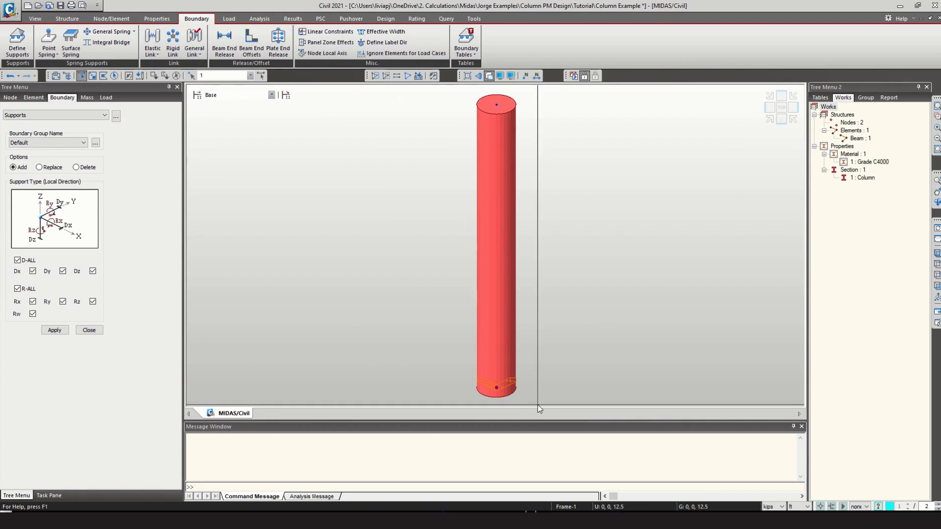
click(56, 330)
click(90, 331)
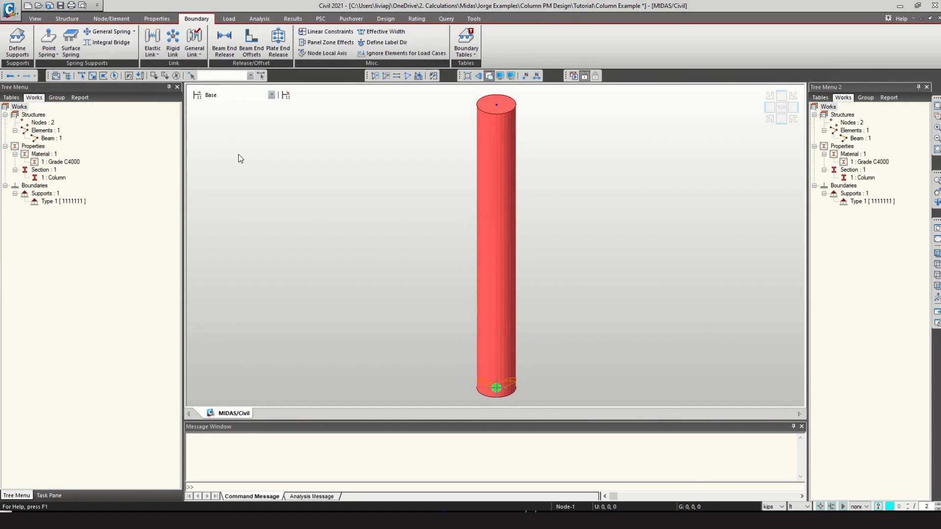
Start defining nodal loads and add a static load case named Permanent of type Dead Load (D).
click(228, 20)
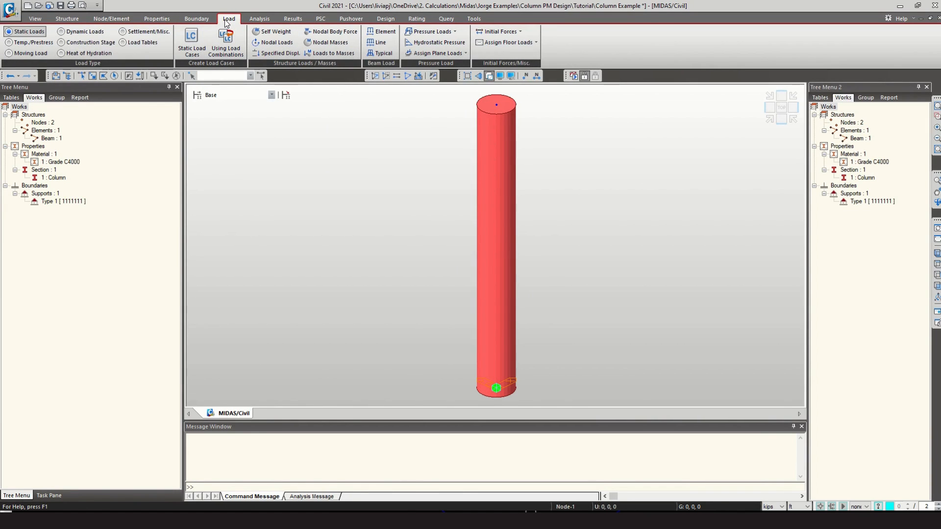
click(273, 43)
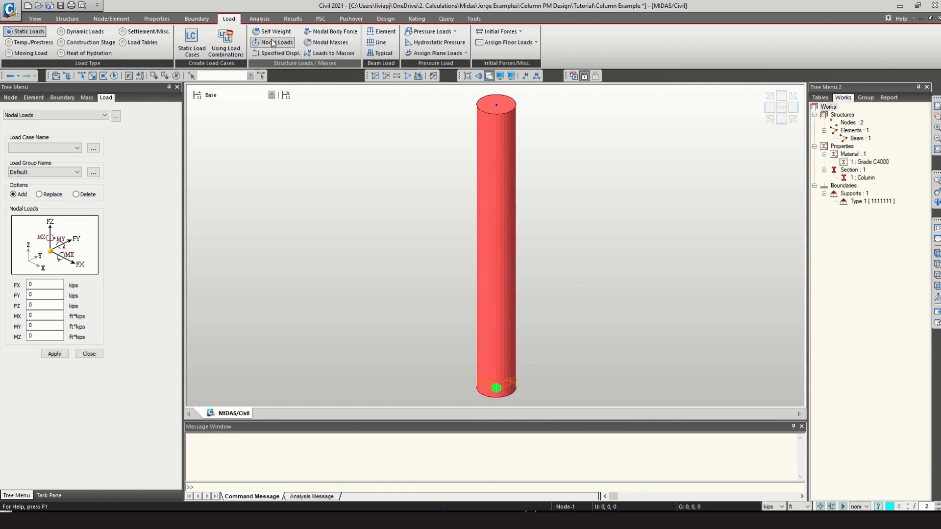
click(76, 149)
click(77, 149)
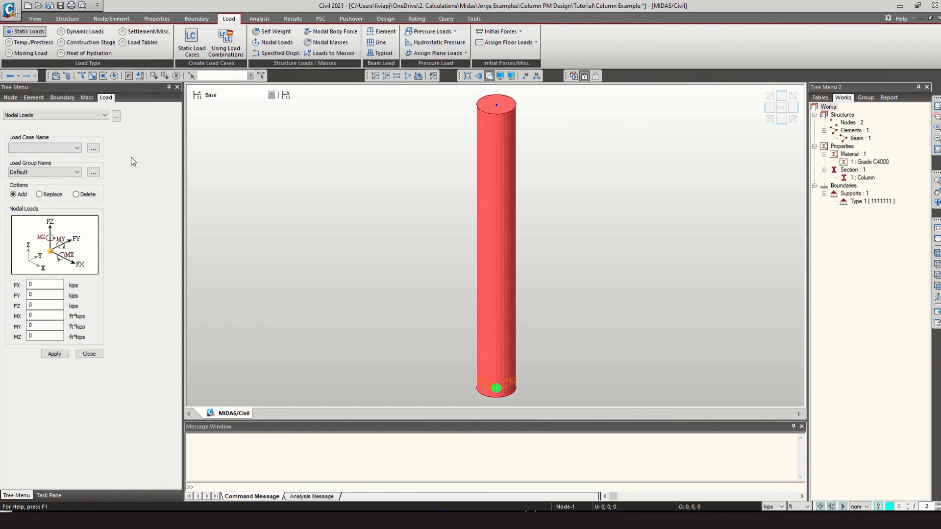
click(93, 149)
drag(197, 8, 317, 102)
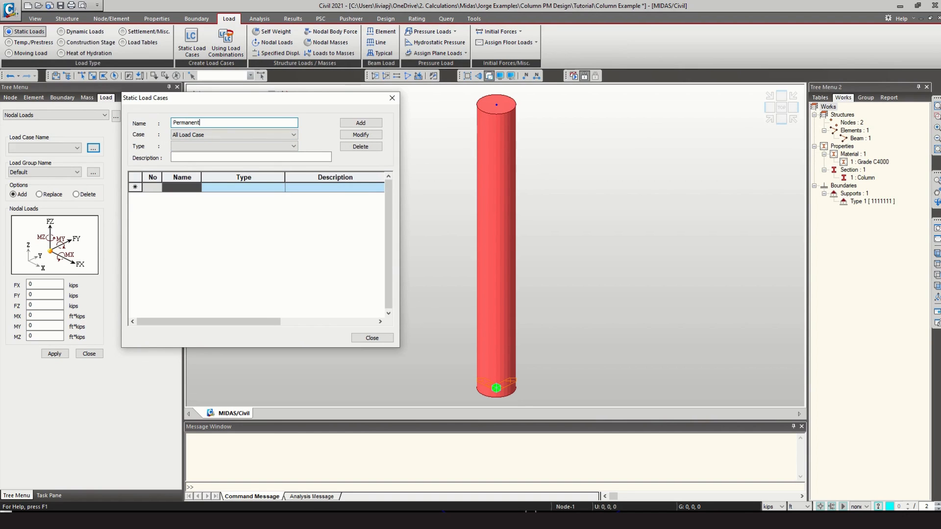
click(222, 145)
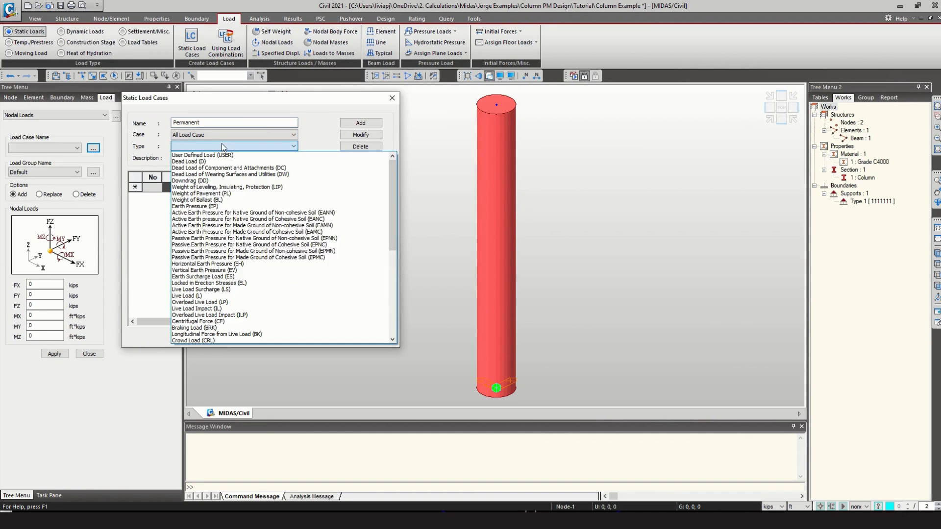
click(203, 162)
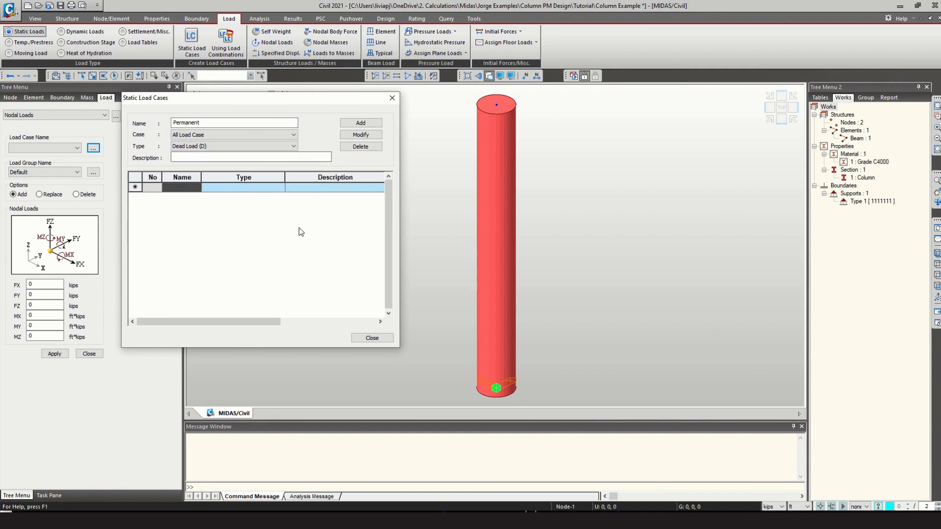
click(361, 122)
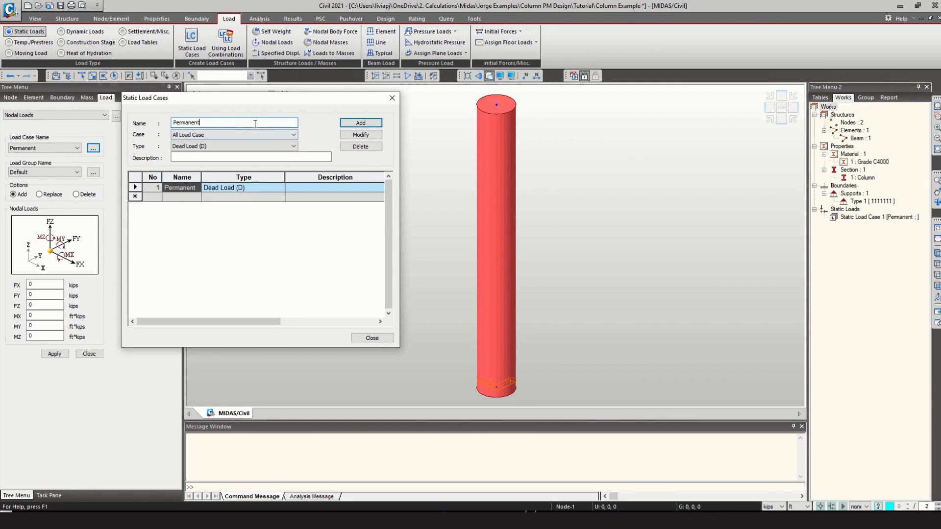
Add a second static load case named Others of type User Defined Load (USER) and finish load case definition.
text(Others)
click(234, 146)
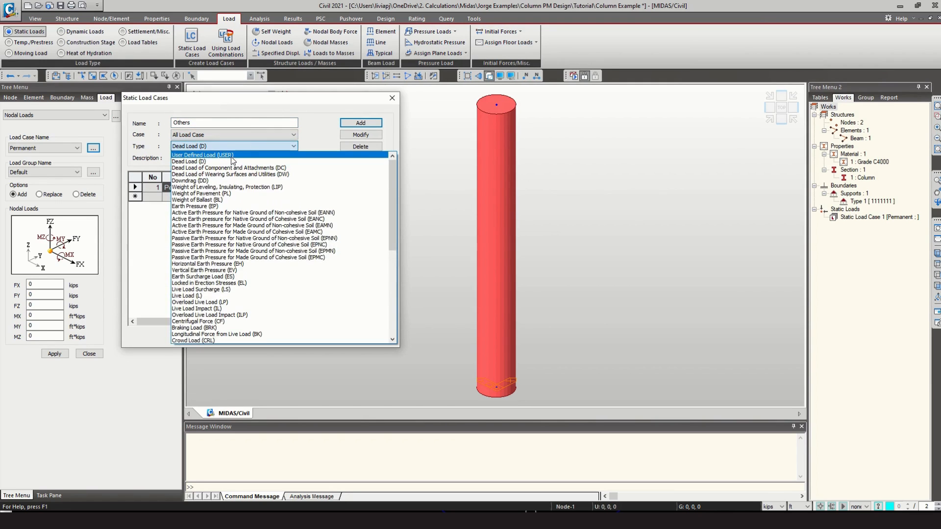
click(232, 154)
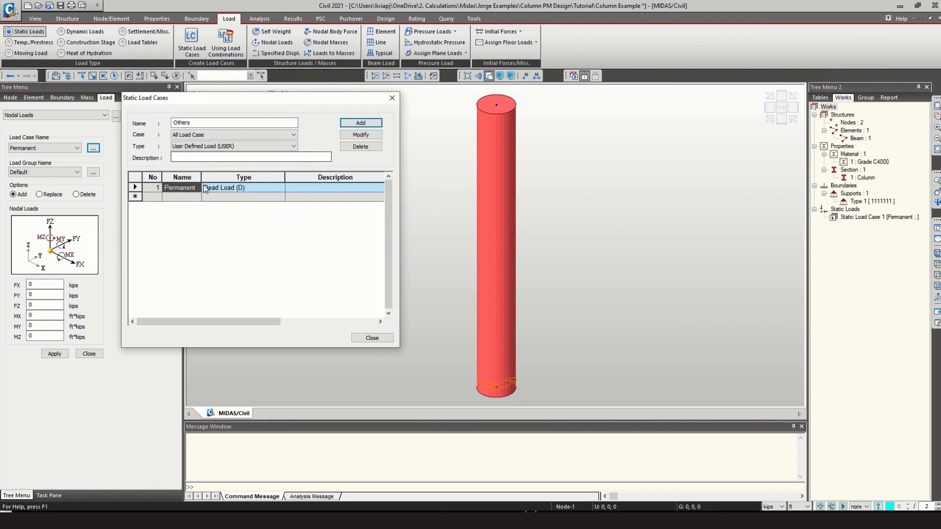
click(360, 122)
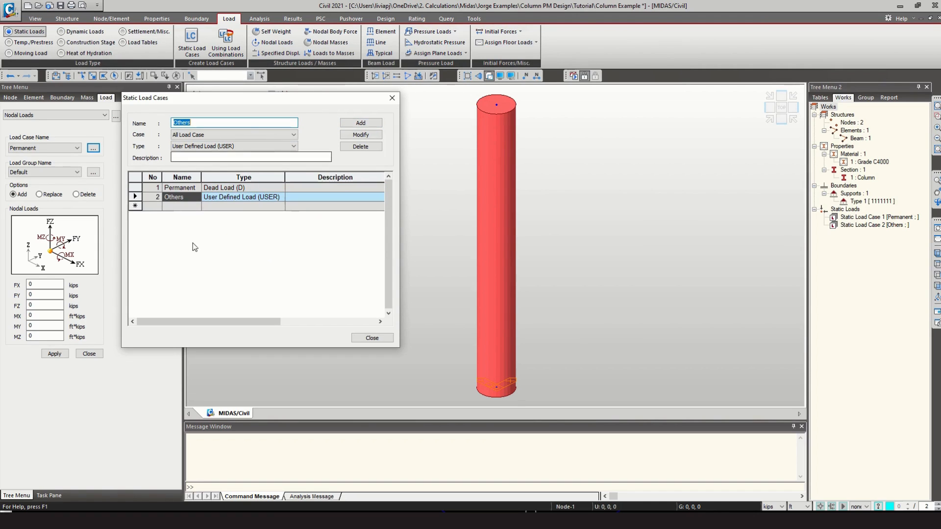
click(392, 98)
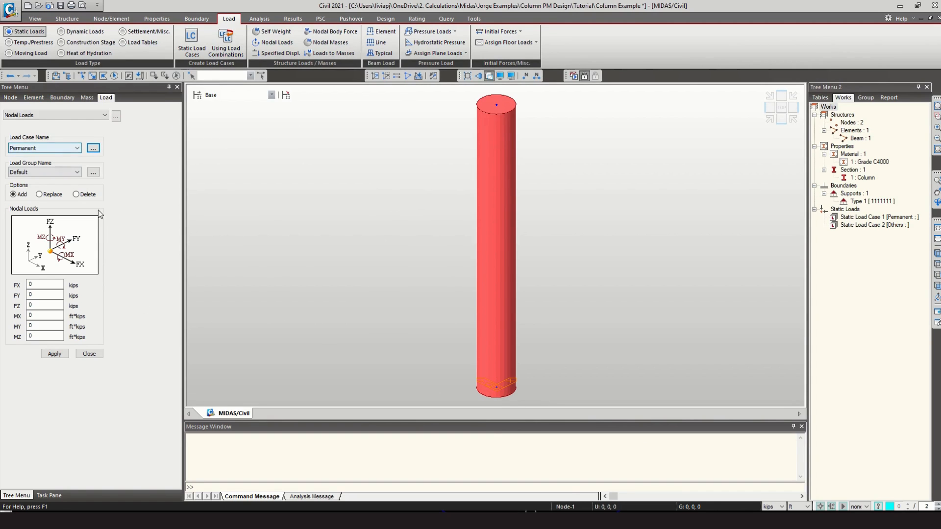
Check the loads in the Column Sketch PDF and apply FZ -1000 kips, MX 100 and MY 80 ft*kips to the top node under Permanent.
click(591, 509)
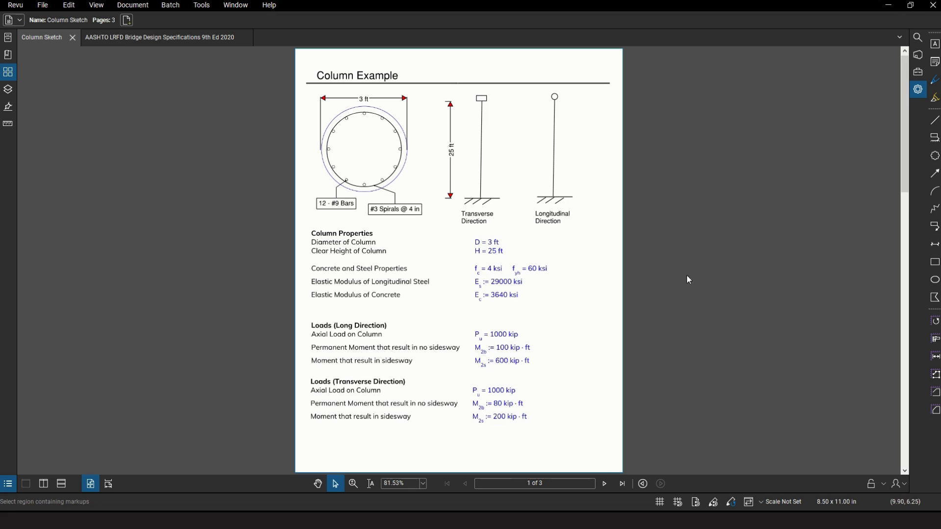
click(888, 5)
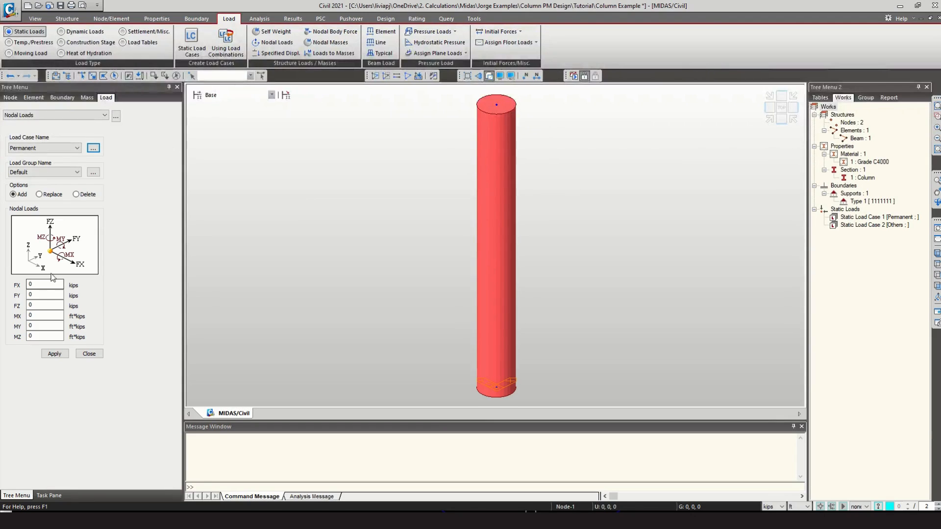
double_click(35, 304)
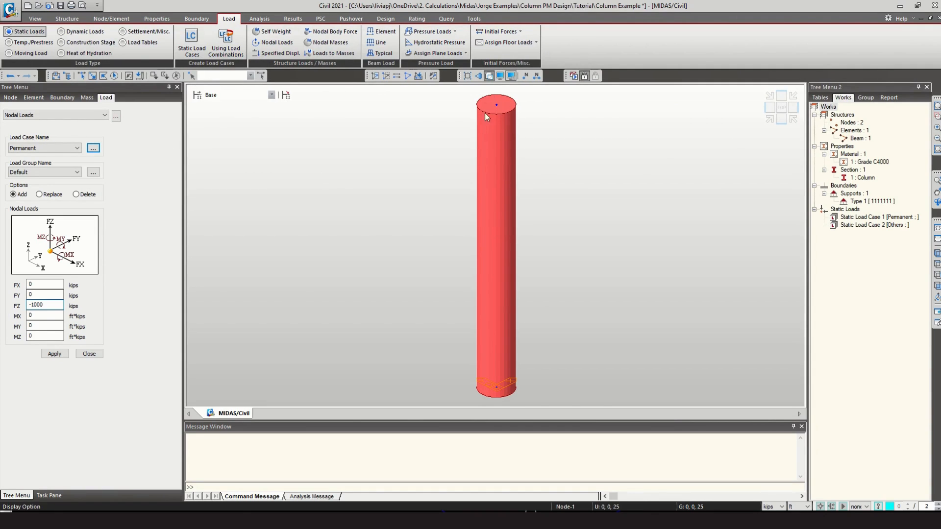
double_click(47, 316)
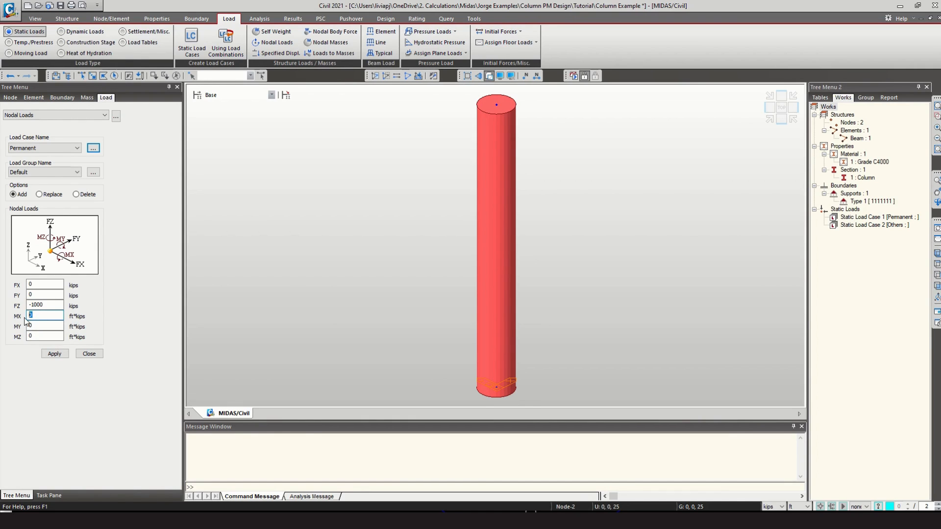
text(100)
key(Tab)
text(80)
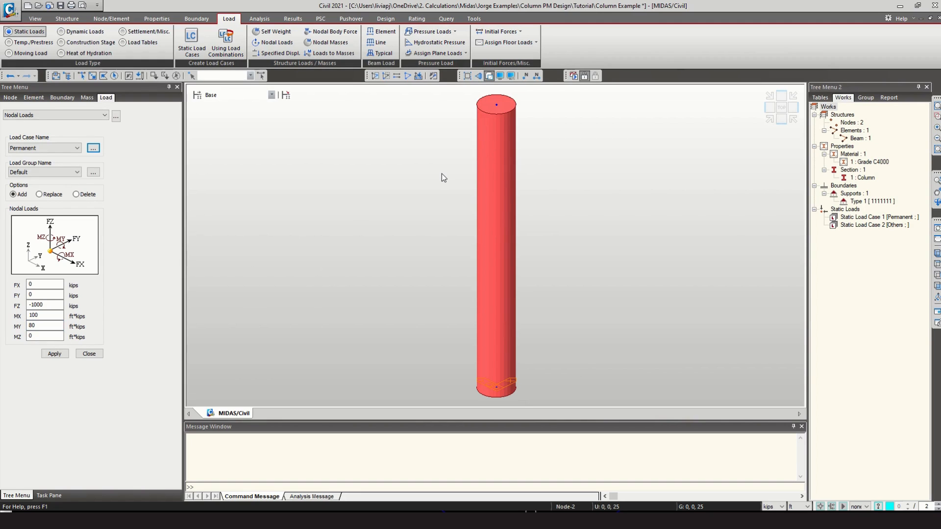
click(30, 316)
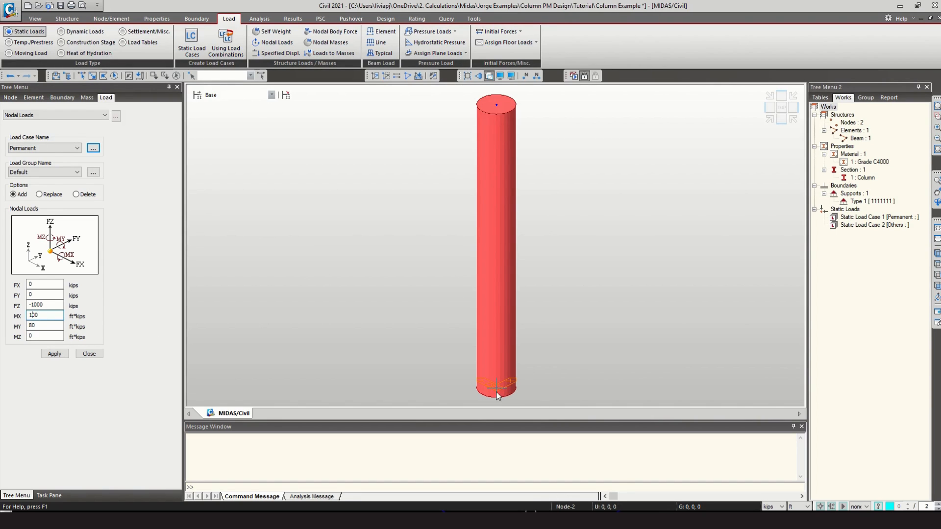
click(47, 325)
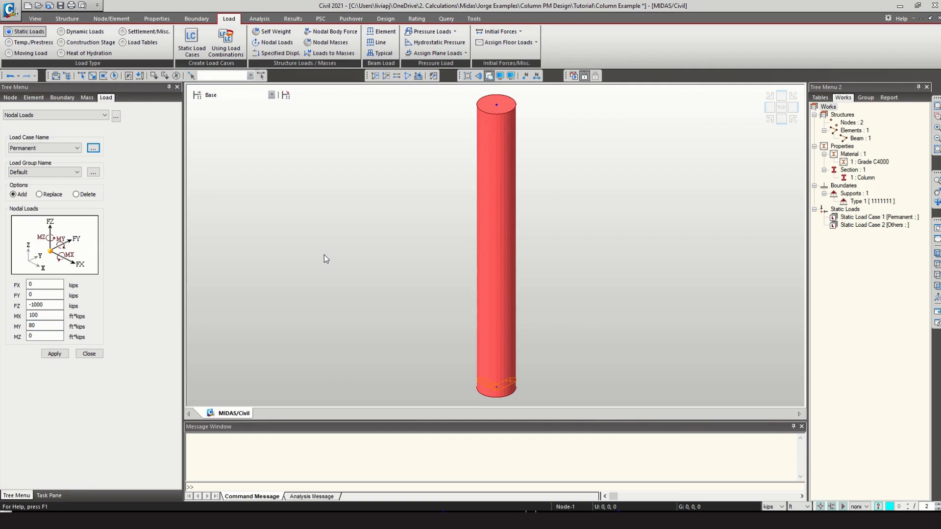
drag(480, 92, 532, 137)
click(62, 353)
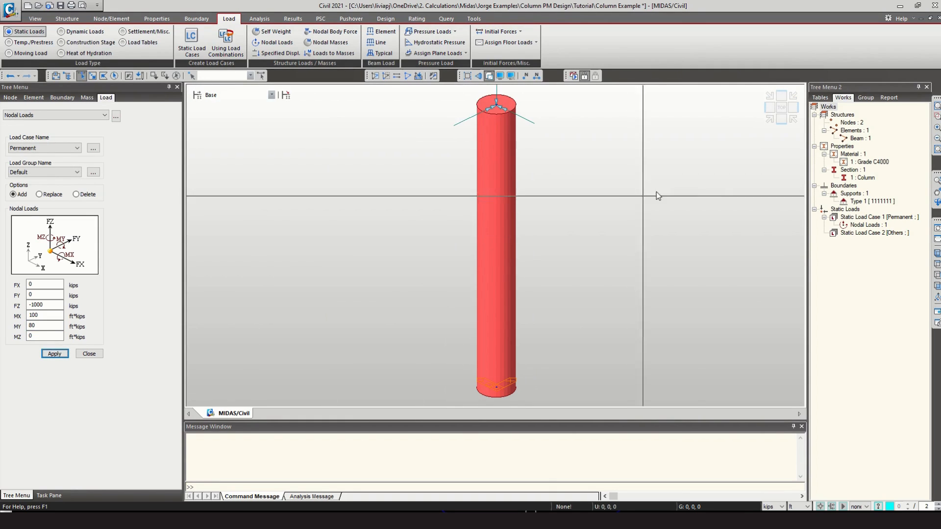
Display the Permanent load case's nodal load values at the top of the column.
middle_drag(641, 183, 626, 247)
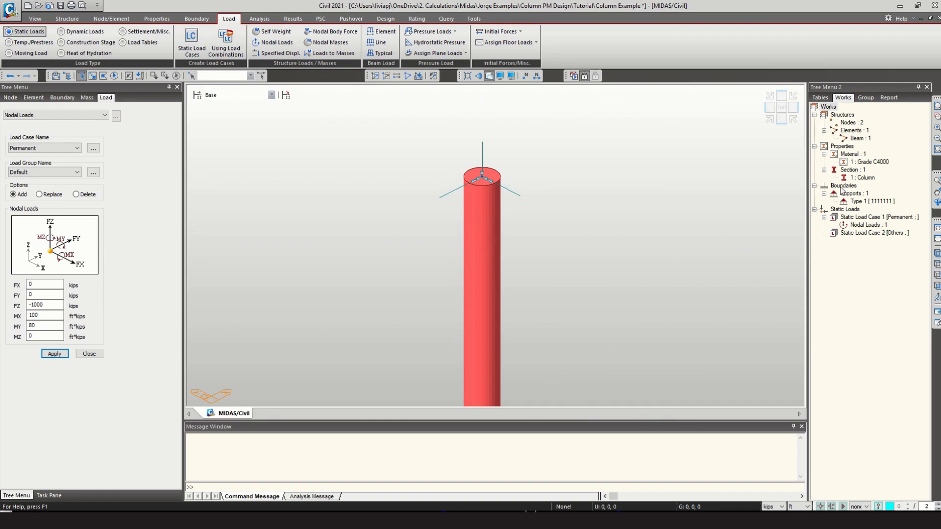
right_click(861, 226)
click(895, 249)
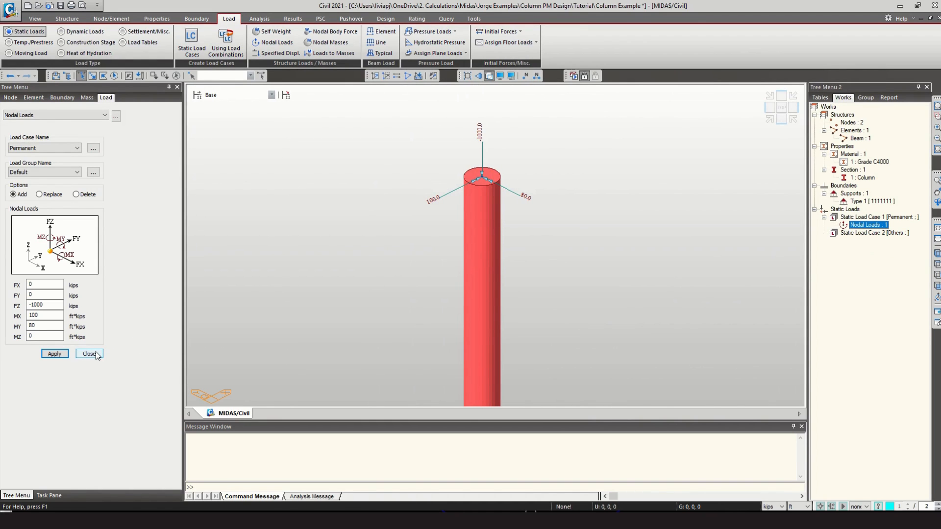
Switch the nodal load definition to the Others load case, set FZ to 0 and clear the MX and MY values.
click(53, 144)
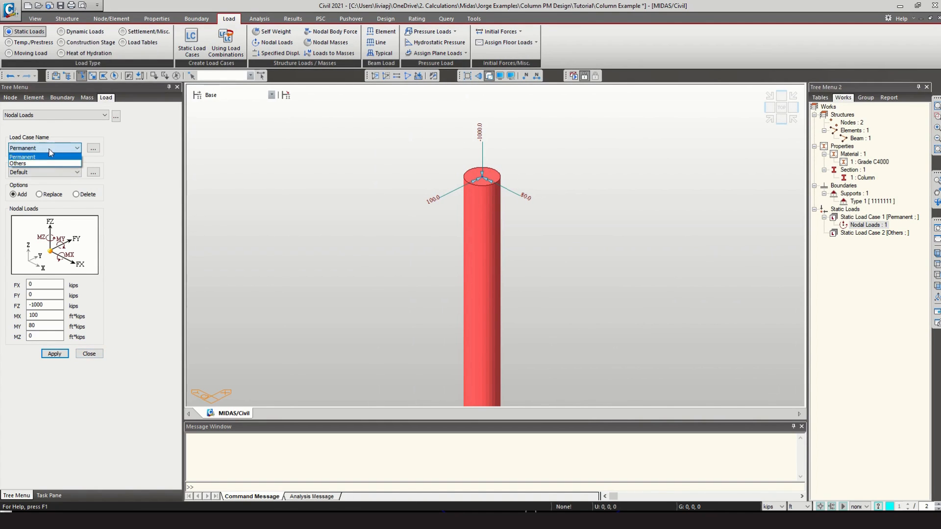
click(45, 164)
drag(63, 304, 27, 327)
key(Delete)
key(Delete)
key(Delete)
click(48, 306)
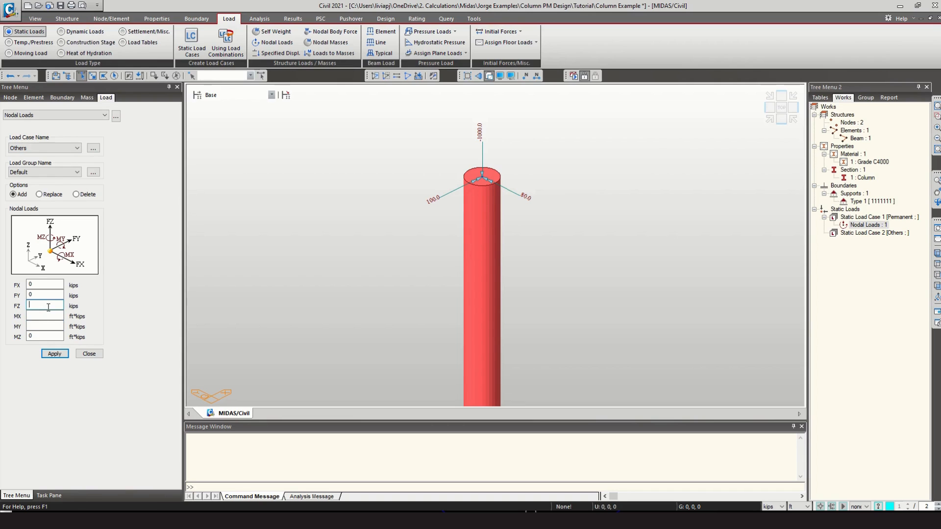
text(0)
Check the sidesway moments in the Column Sketch PDF and apply MX 600 and MY 200 ft*kips to the top node under Others.
click(47, 316)
key(alt+Tab)
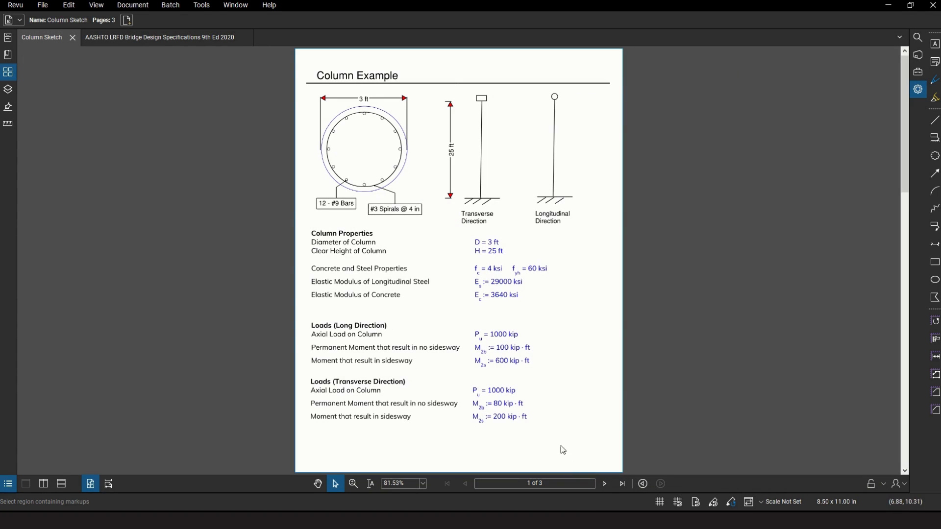
key(alt+Tab)
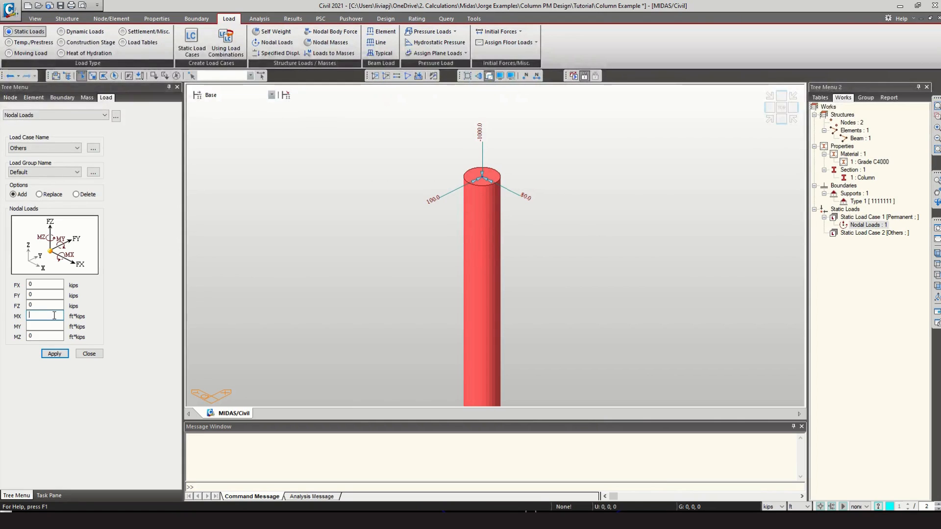
text(600)
key(Tab)
text(2)
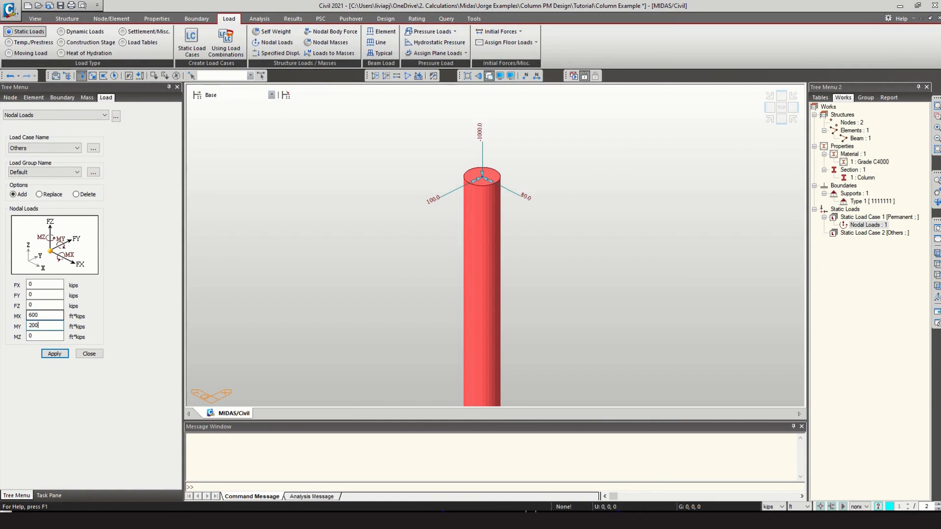
click(471, 181)
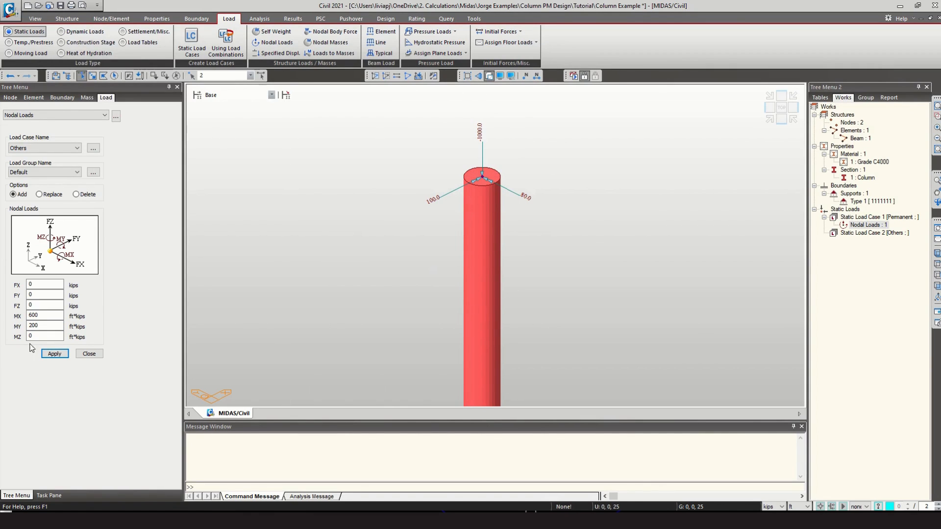
click(55, 354)
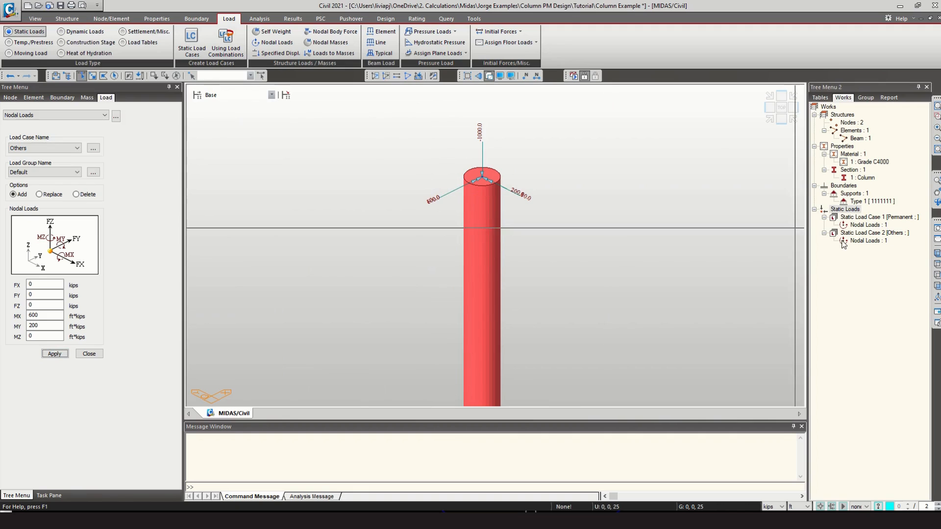
Hide the Permanent nodal loads, display the Others load case's nodal loads on the column, and close the nodal load definition.
right_click(880, 225)
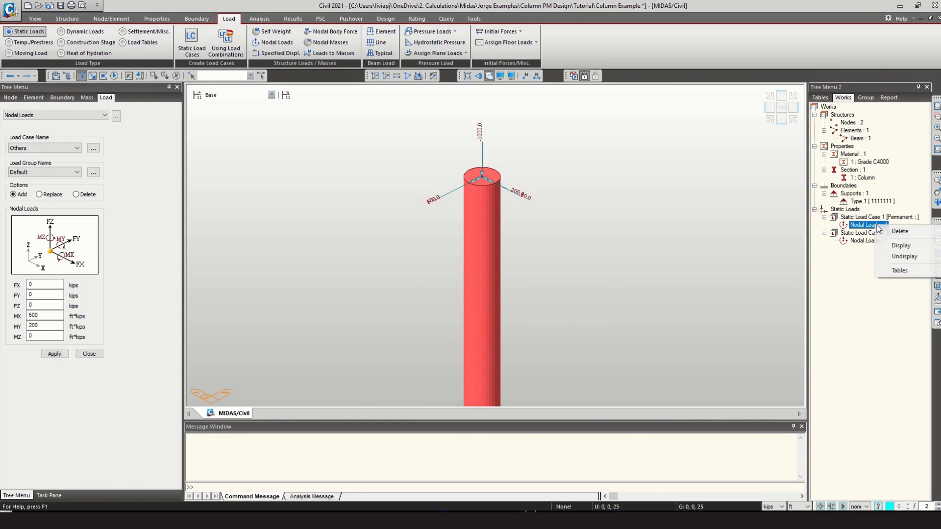
click(902, 260)
right_click(871, 245)
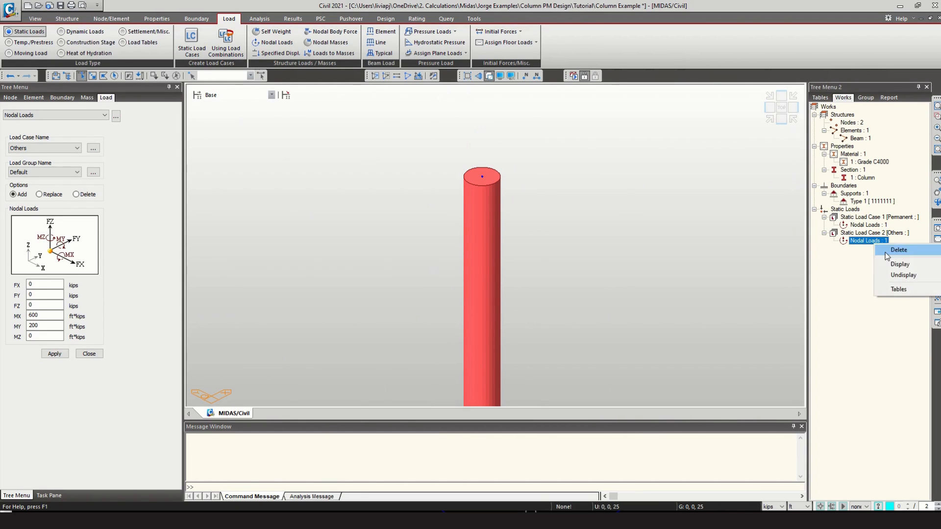
click(891, 262)
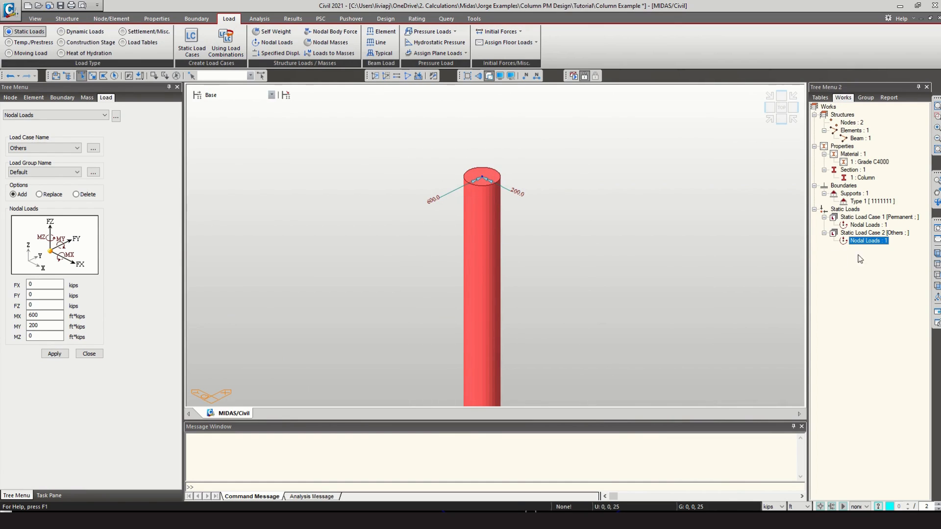
click(94, 358)
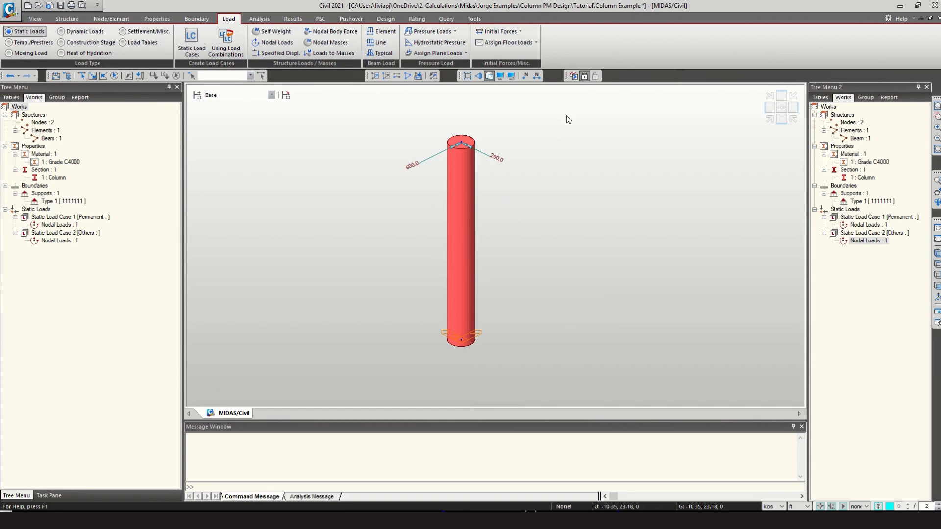
Run the structural analysis of the column model.
click(575, 78)
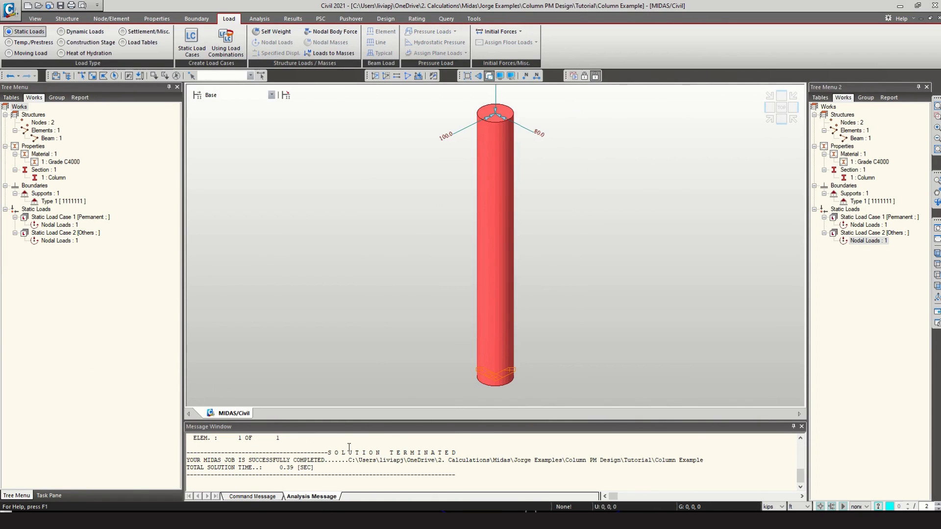
middle_drag(608, 204, 597, 221)
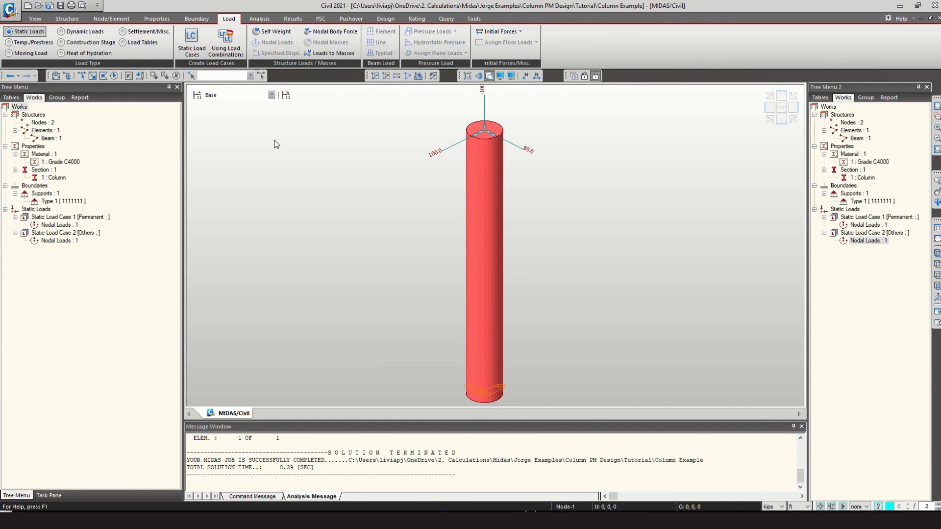
click(260, 19)
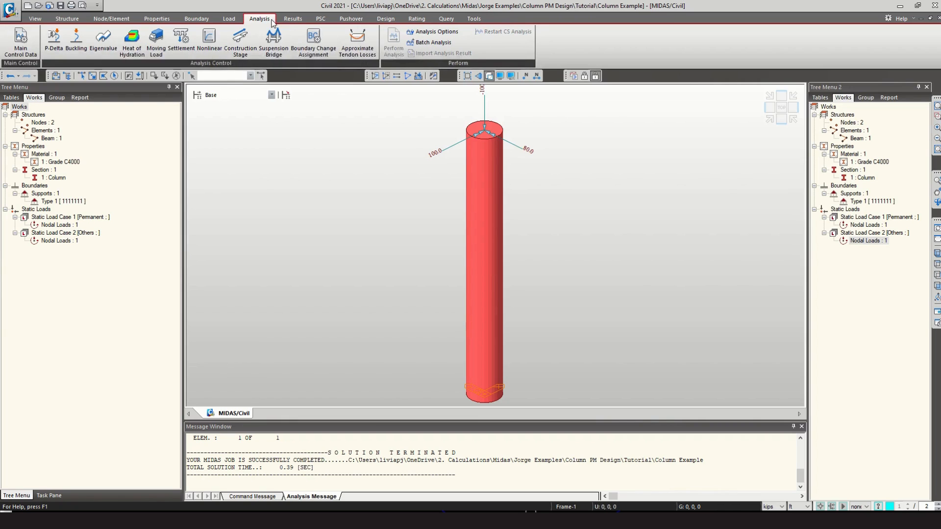
scroll(444, 292, down, 2)
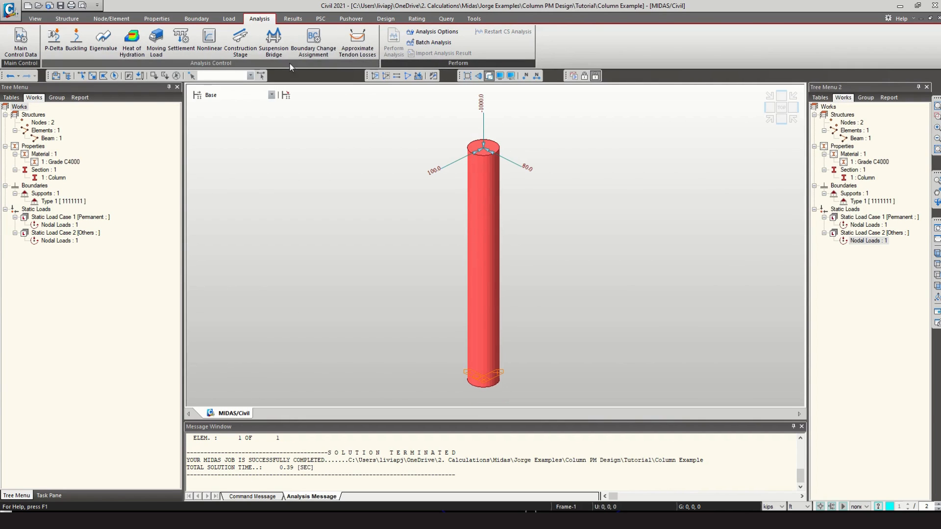
Display the My beam force diagram of the column for the Permanent load case.
click(293, 19)
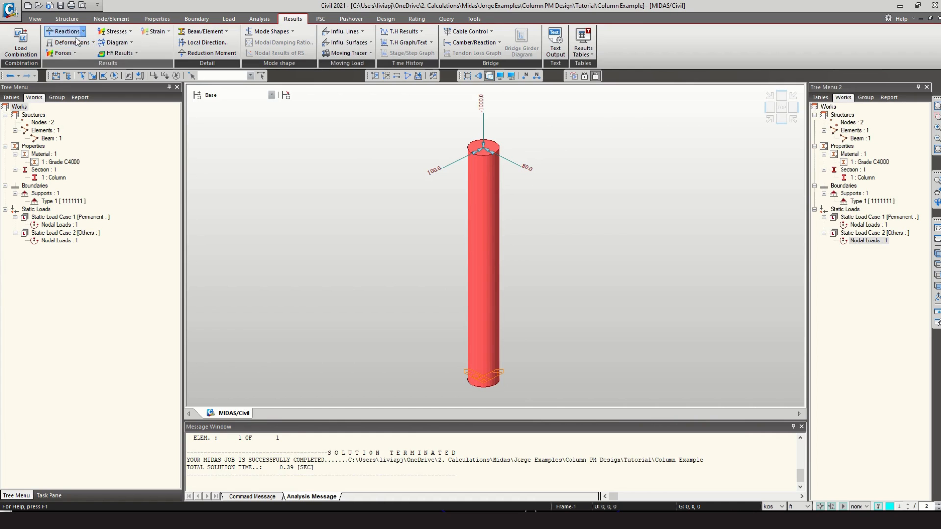
click(62, 53)
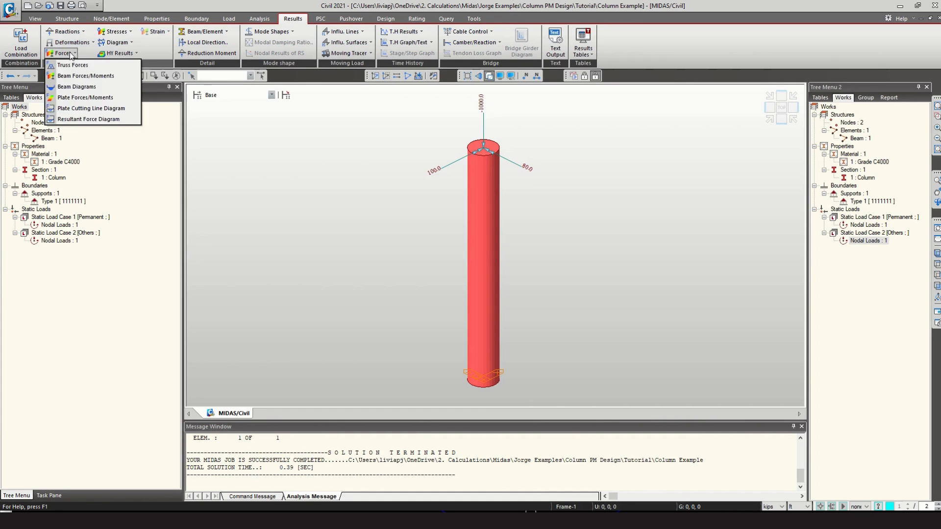
click(78, 86)
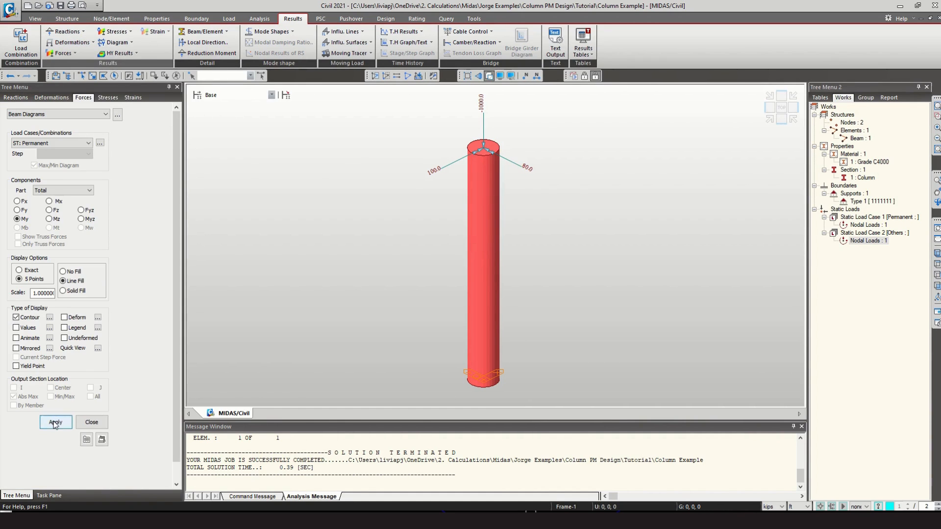
click(56, 422)
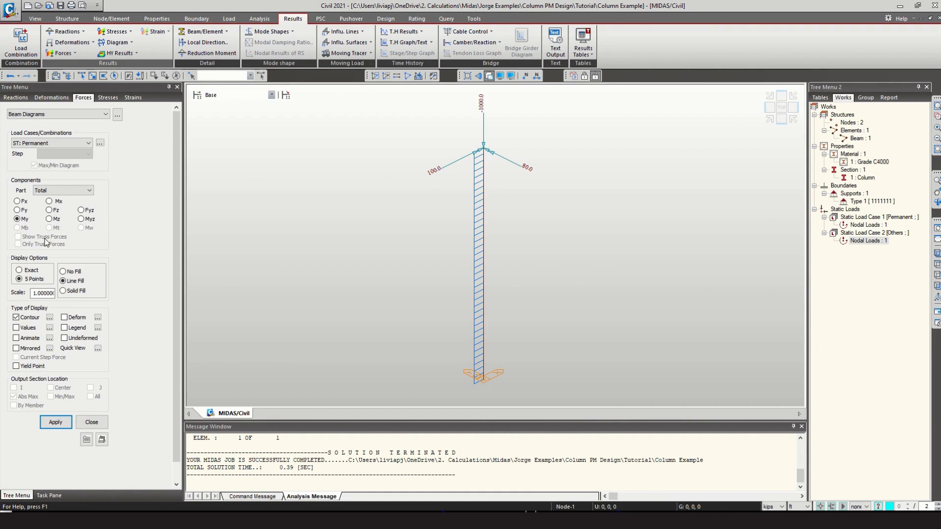
Switch the Permanent beam diagram to the Mz component and show it with its values and legend.
click(49, 219)
click(54, 420)
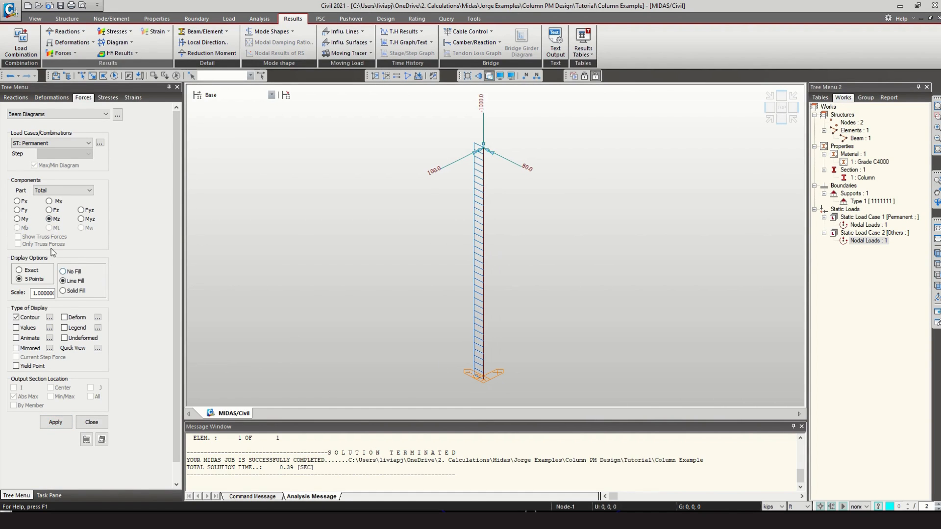
click(17, 327)
click(64, 422)
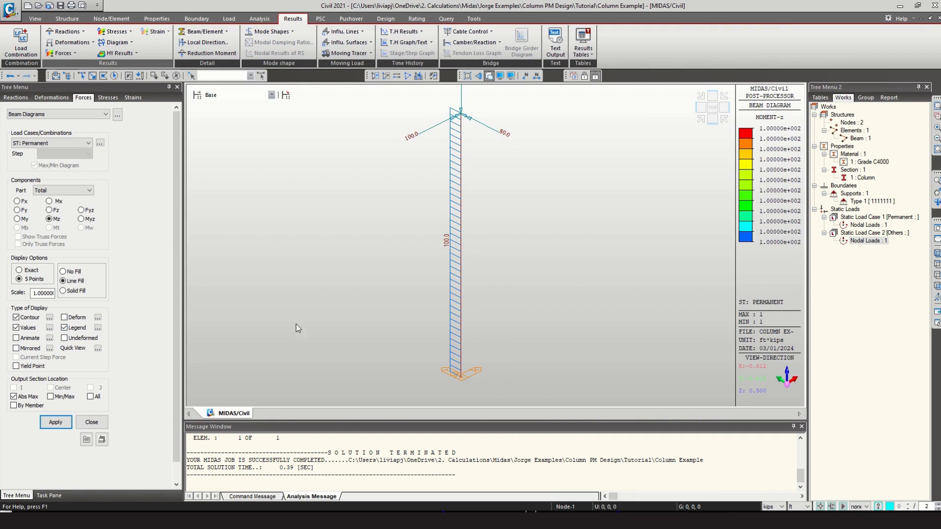
Set the diagram legend's rank values to fixed with 2 decimals and close the beam diagram settings.
click(98, 327)
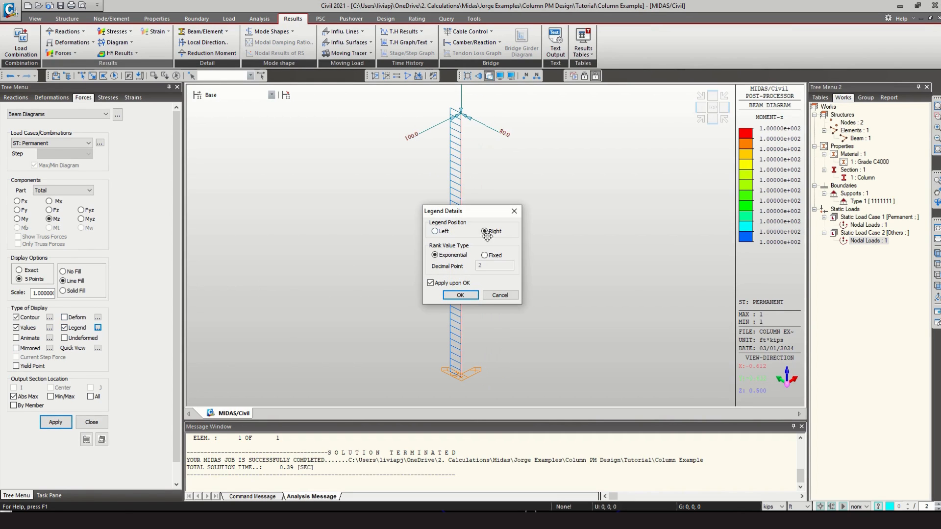
click(484, 254)
click(459, 295)
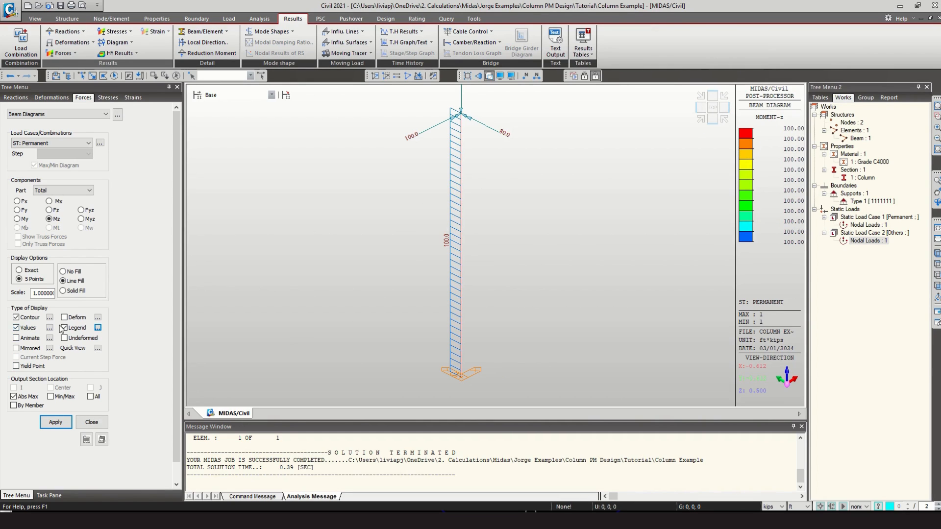
click(91, 422)
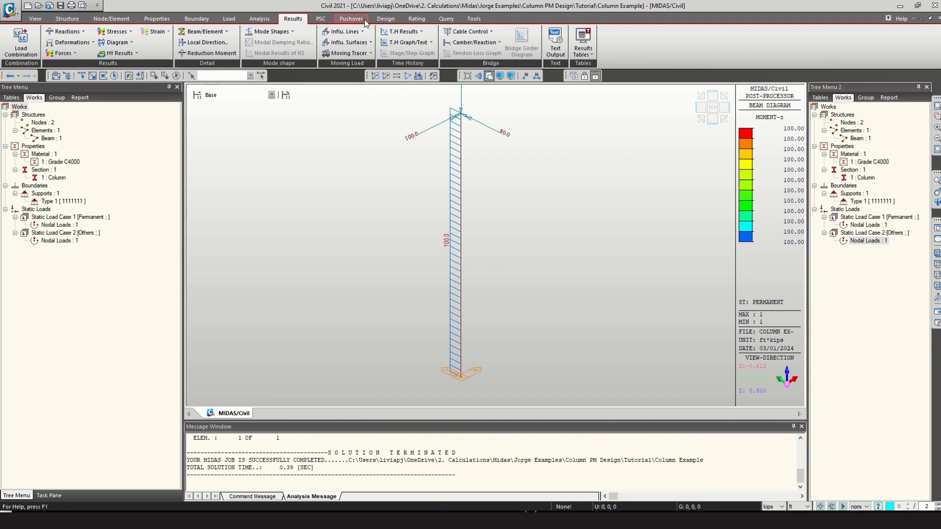
Set the reinforced concrete design code to AASHTO-LRFD17(US).
click(381, 23)
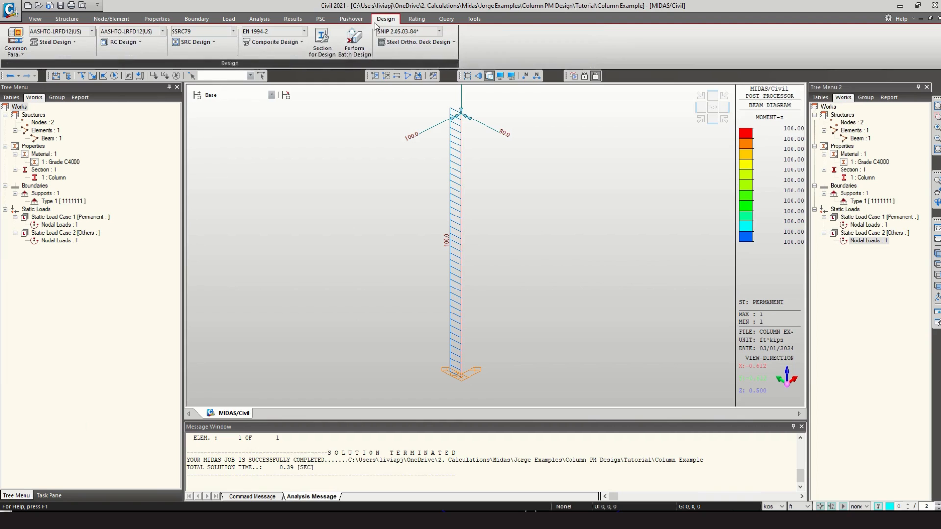
click(162, 32)
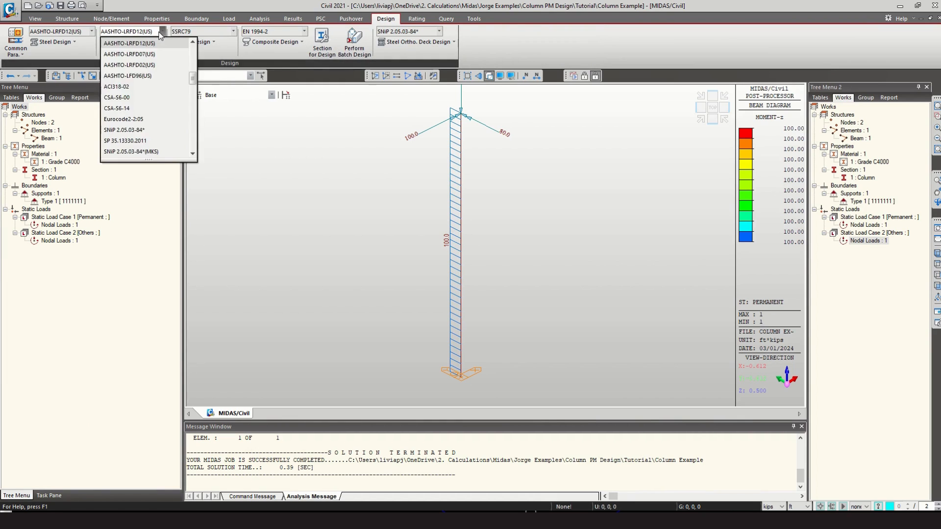
click(131, 42)
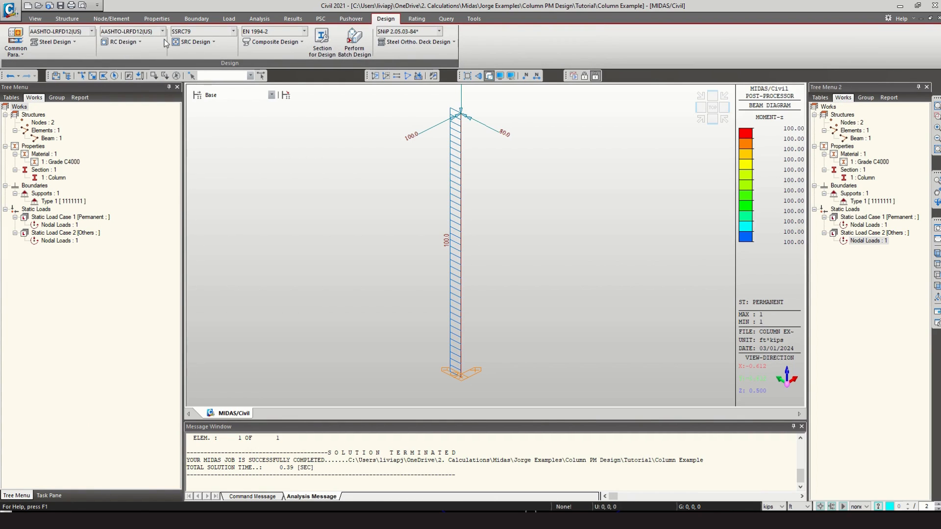
click(163, 31)
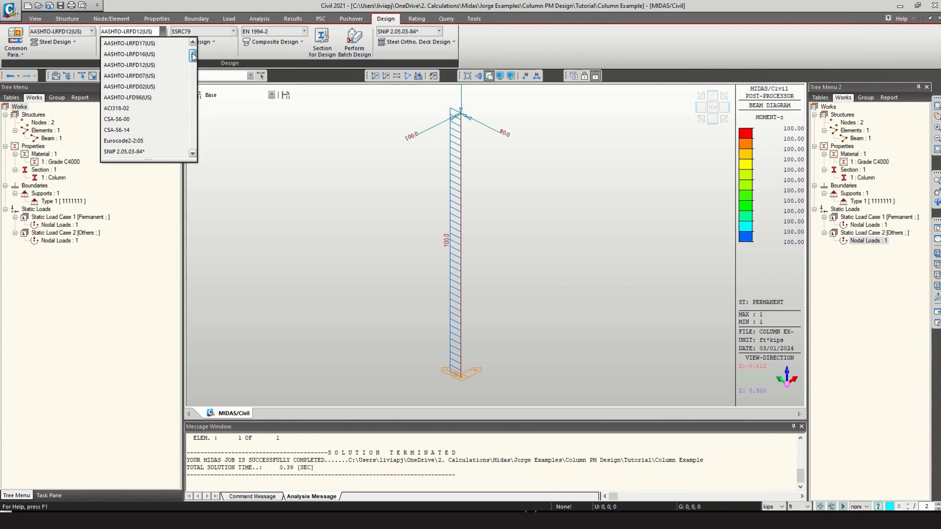
click(155, 44)
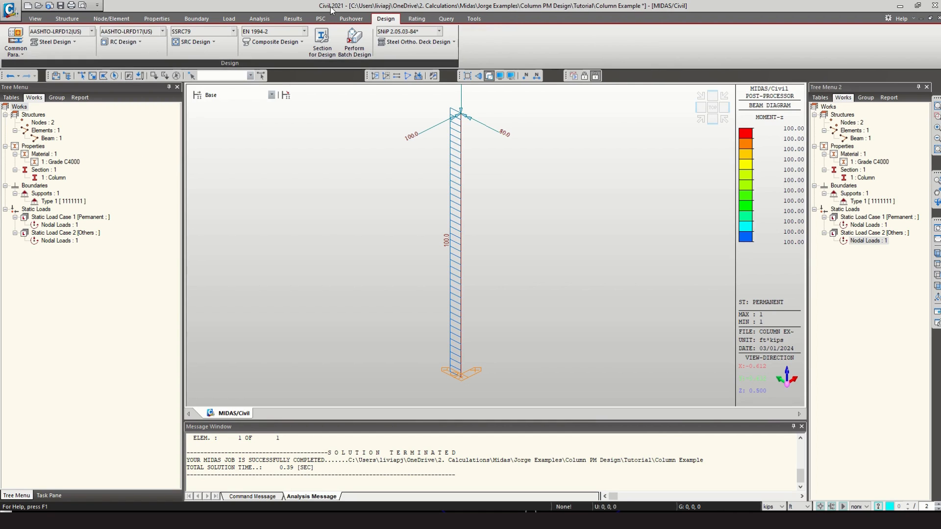
click(161, 32)
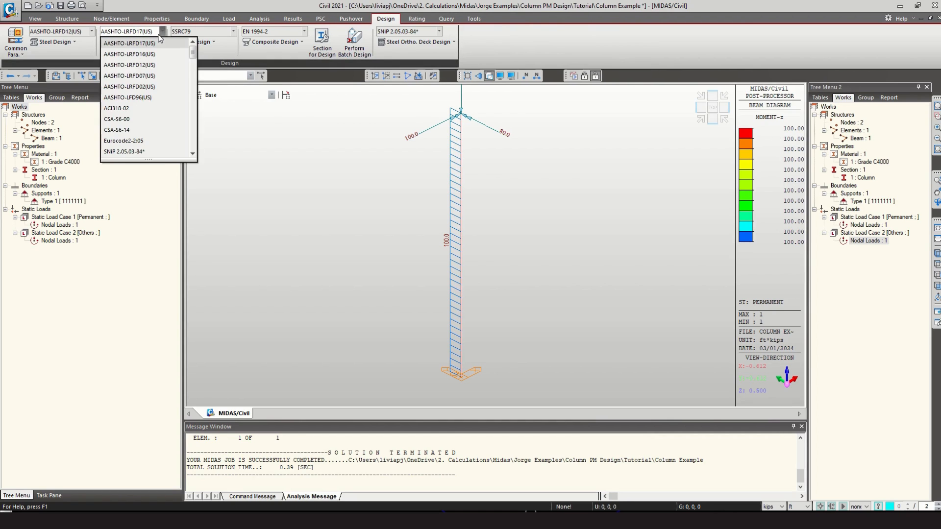
click(167, 33)
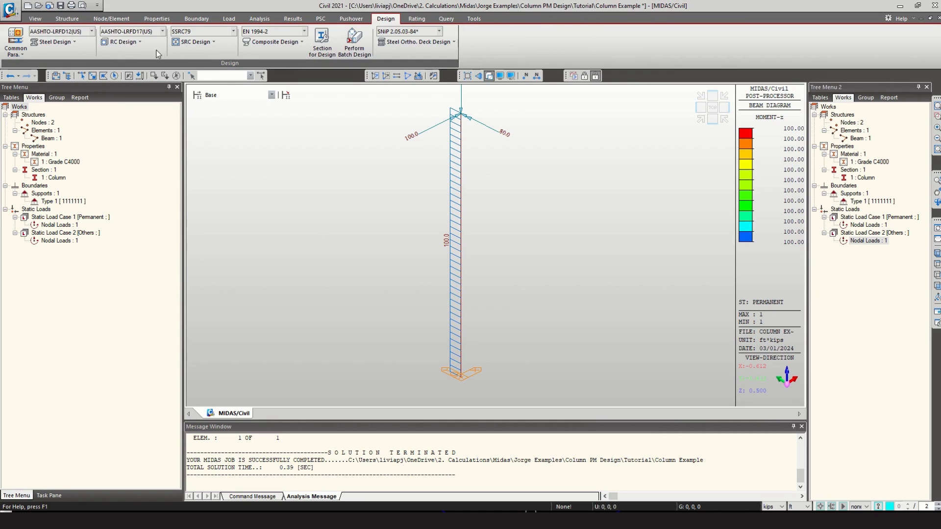
click(138, 42)
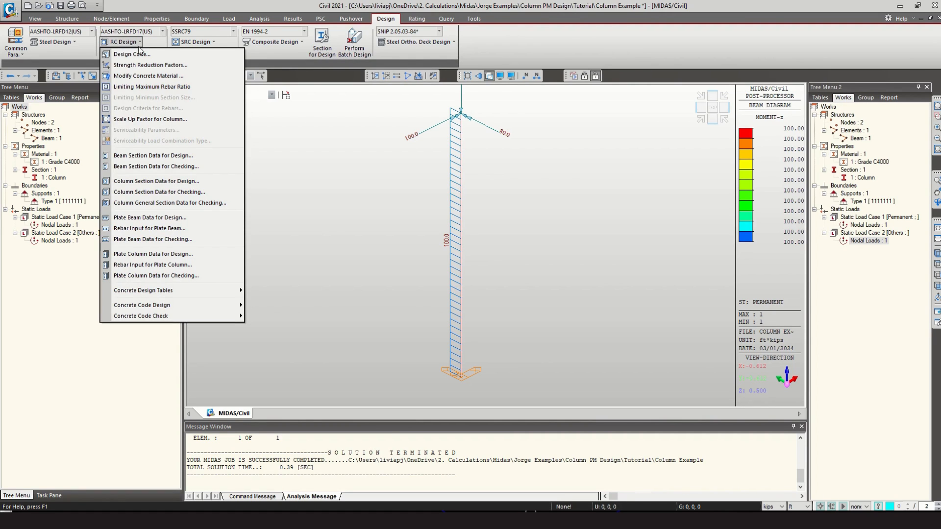
click(158, 192)
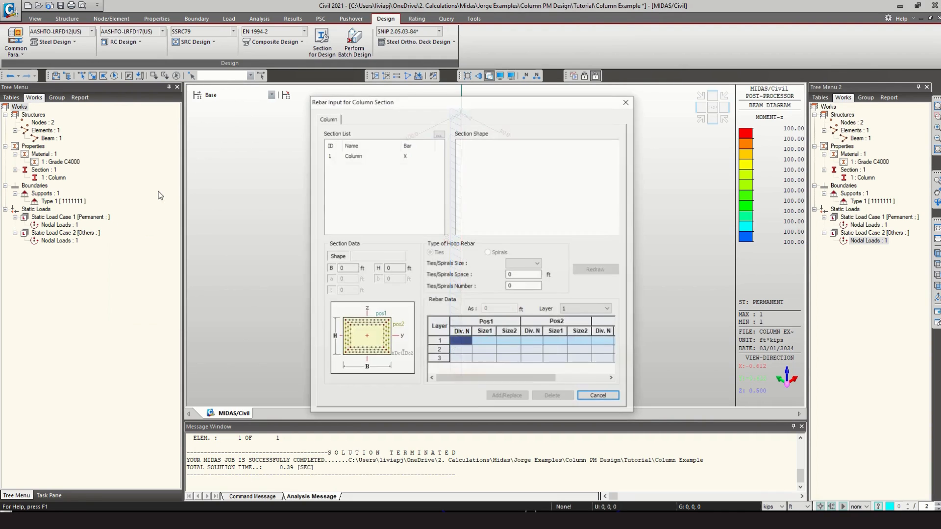
click(361, 156)
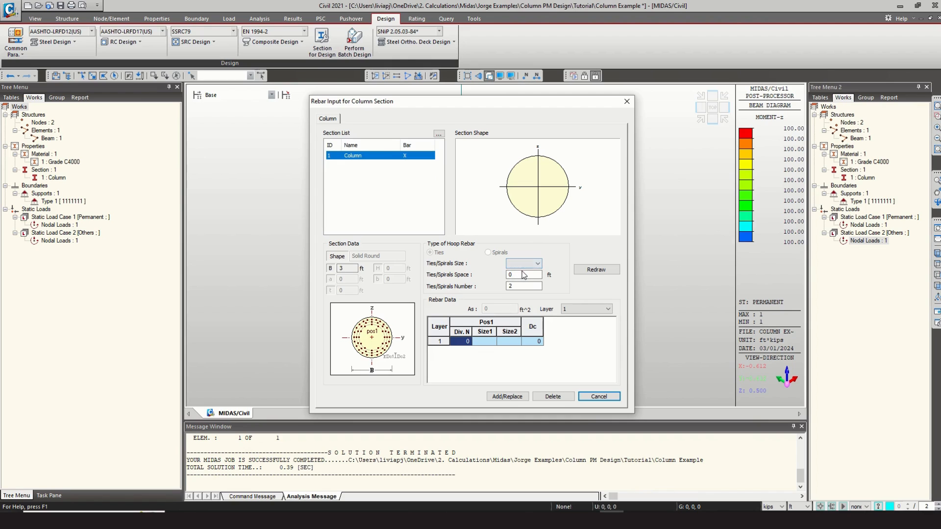
click(605, 397)
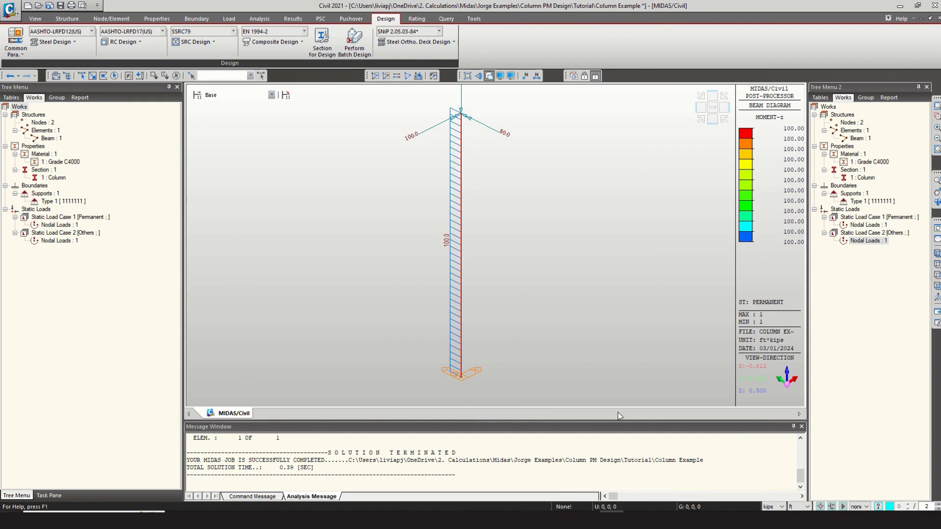
Change the model's length unit to inches and open the RC column section data for checking.
click(798, 507)
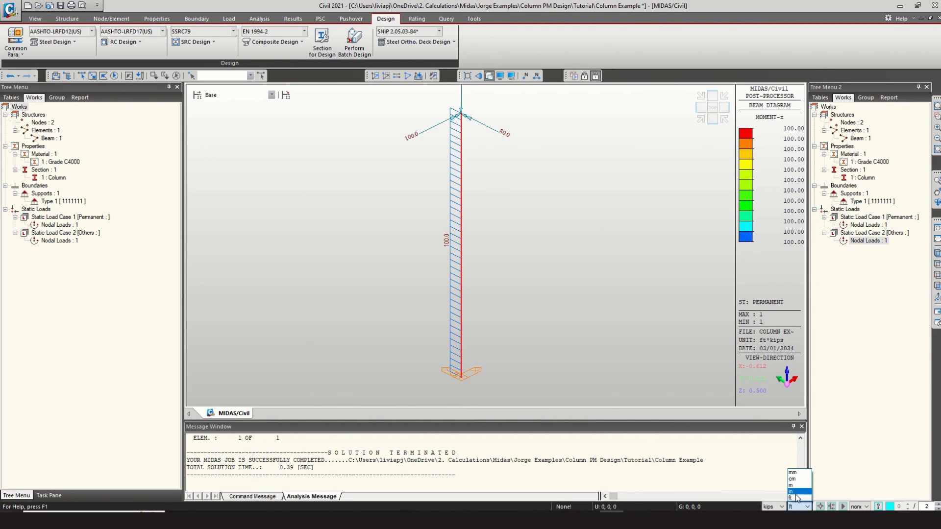
click(796, 495)
click(137, 43)
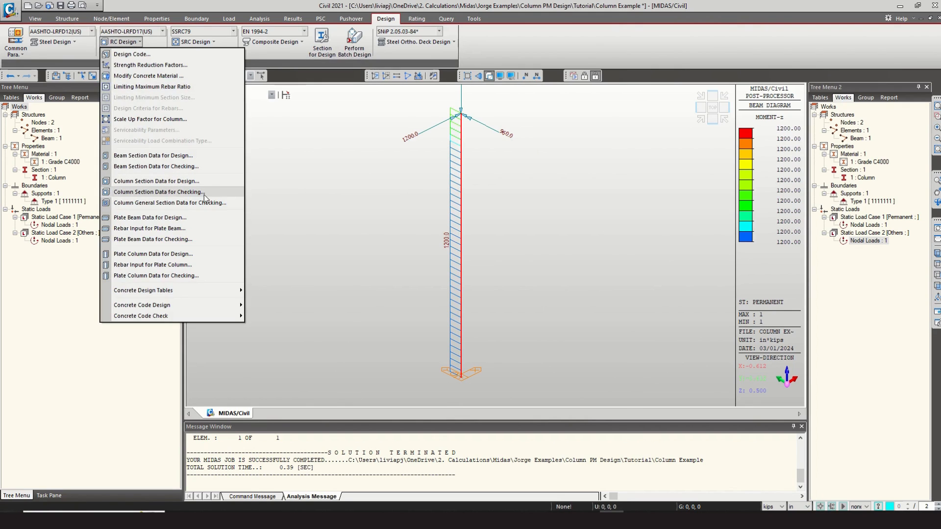
click(207, 192)
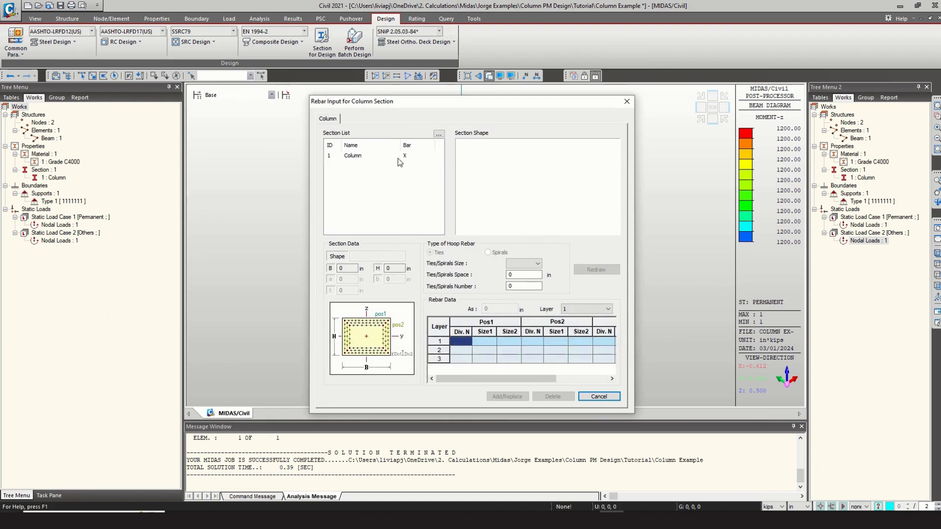
Set the Column section's hoop reinforcement to #3 ties spaced at 4 in.
click(398, 157)
click(523, 263)
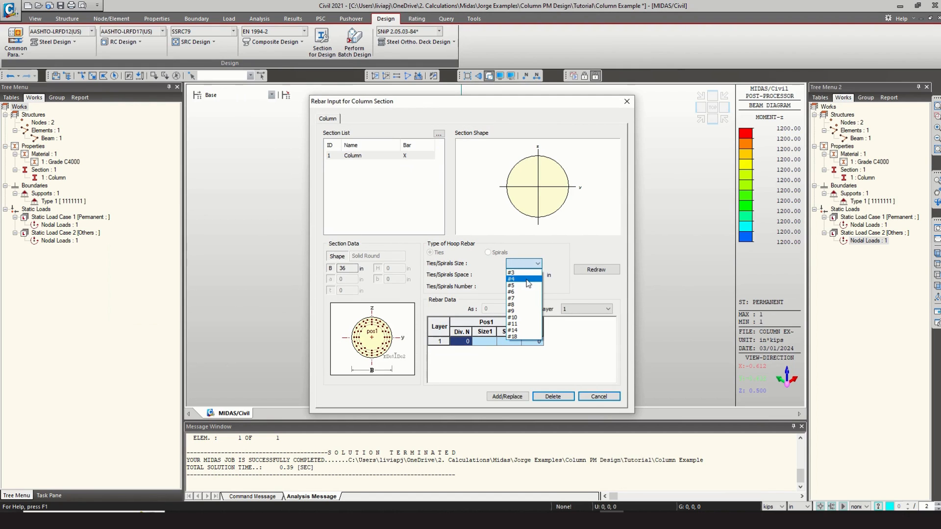
click(528, 273)
drag(529, 275, 495, 277)
text(3)
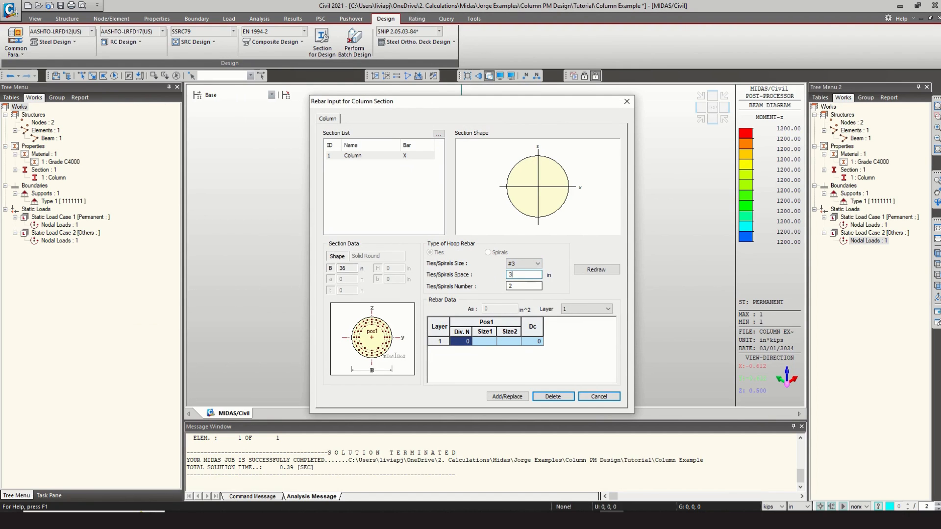
text(4)
Define the Column section's layer 1 main reinforcement as 12 bars of size #10.
click(469, 347)
click(469, 342)
click(492, 344)
click(492, 343)
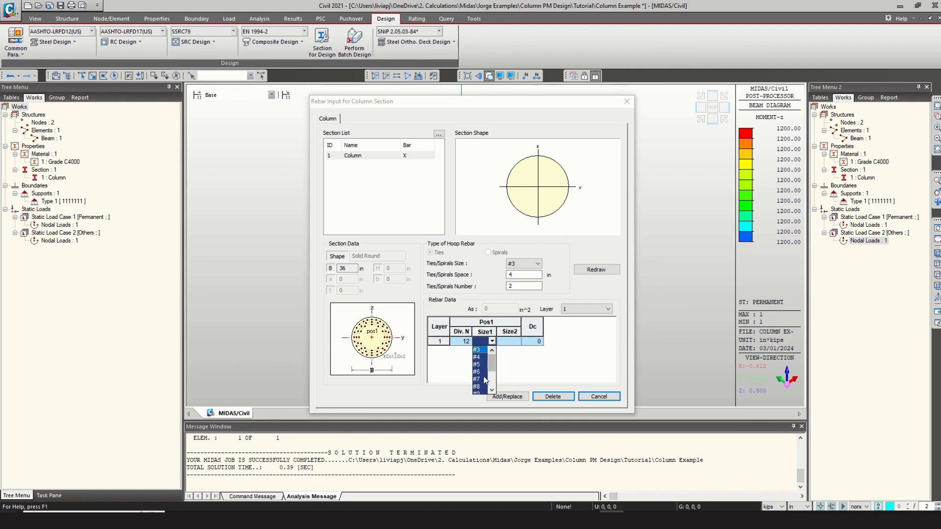
click(481, 393)
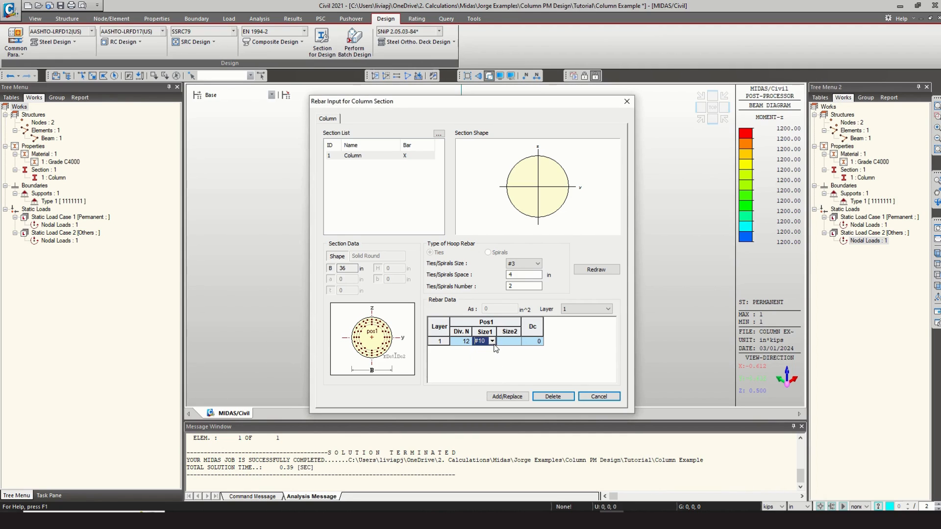
Change the Column section's layer 1 bars to size #9 with a Dc of 3 in and save the rebar data.
click(492, 341)
click(486, 373)
click(533, 342)
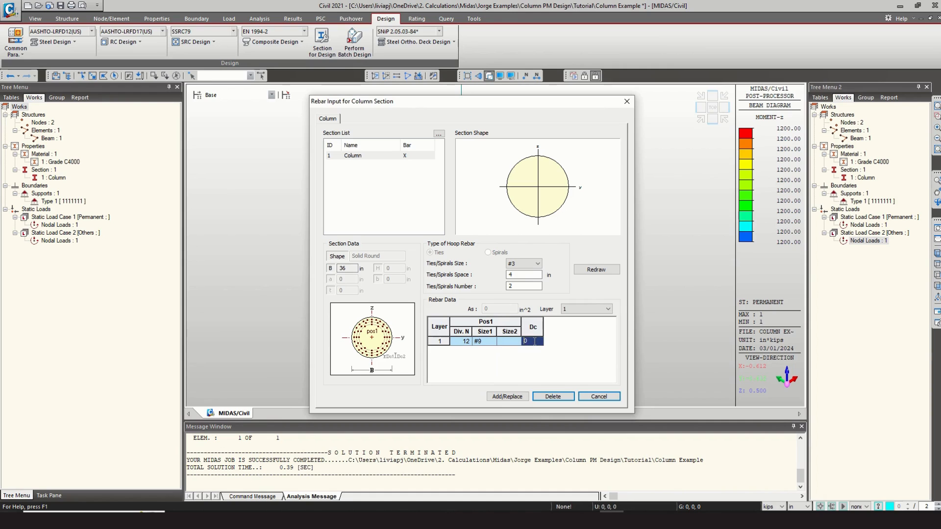
text(3)
click(510, 396)
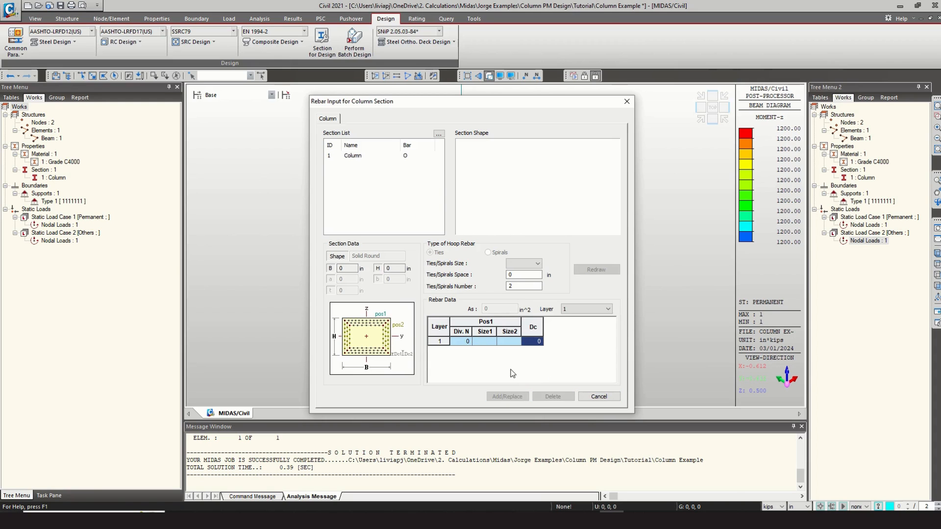
click(380, 156)
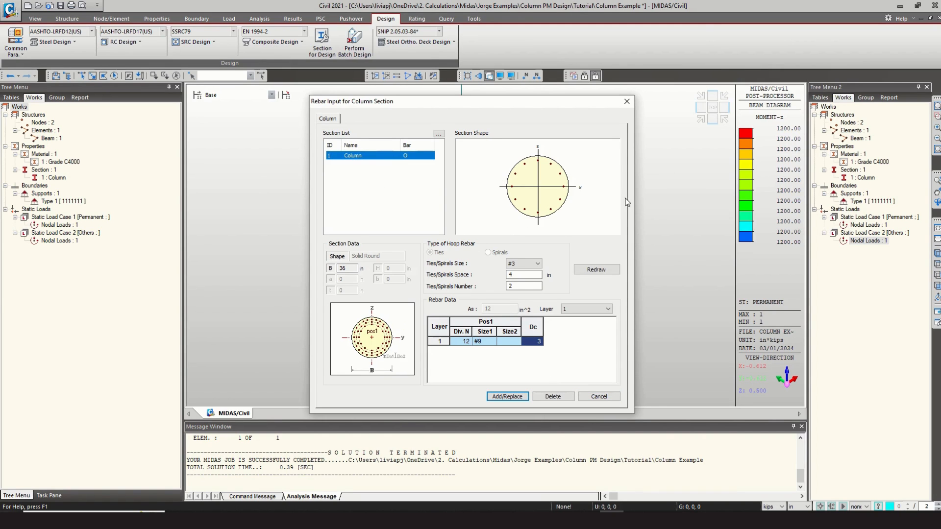
click(598, 396)
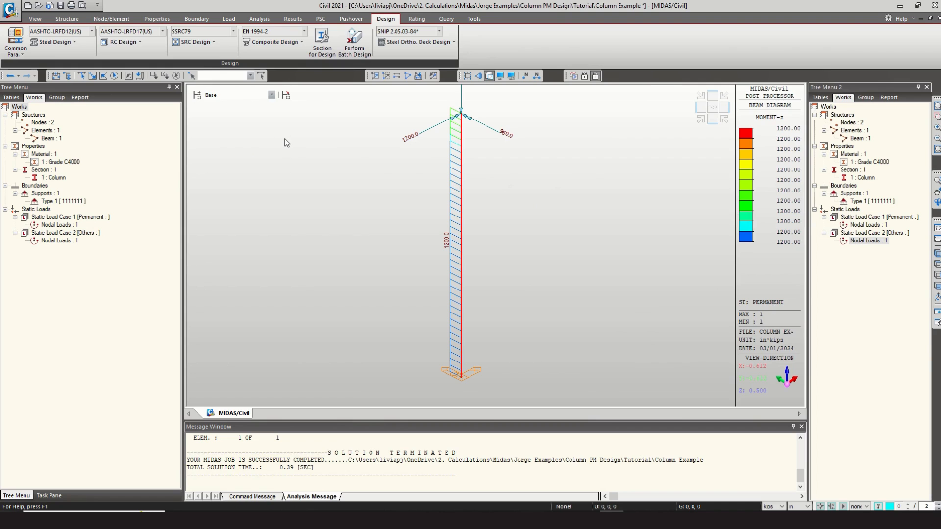
Try to run the concrete code check for the column and close its result dialog.
click(122, 42)
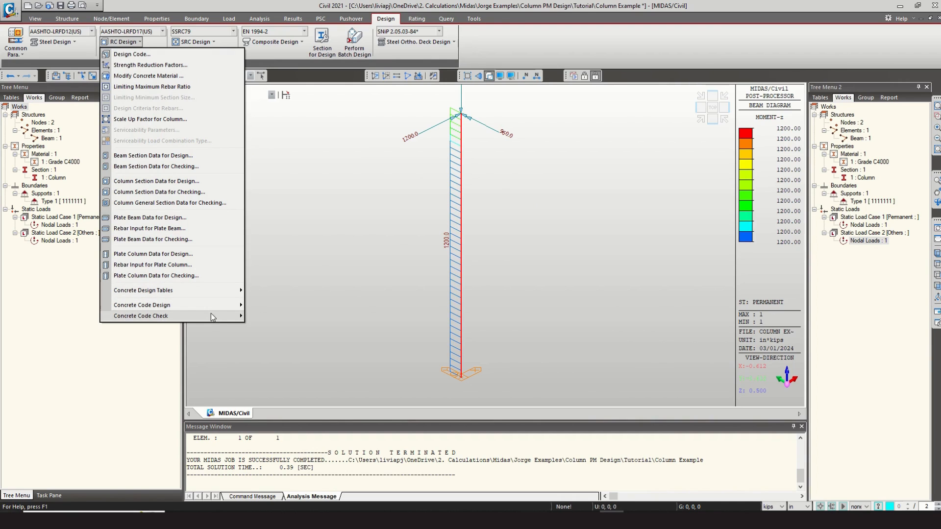
mouse_move(211, 316)
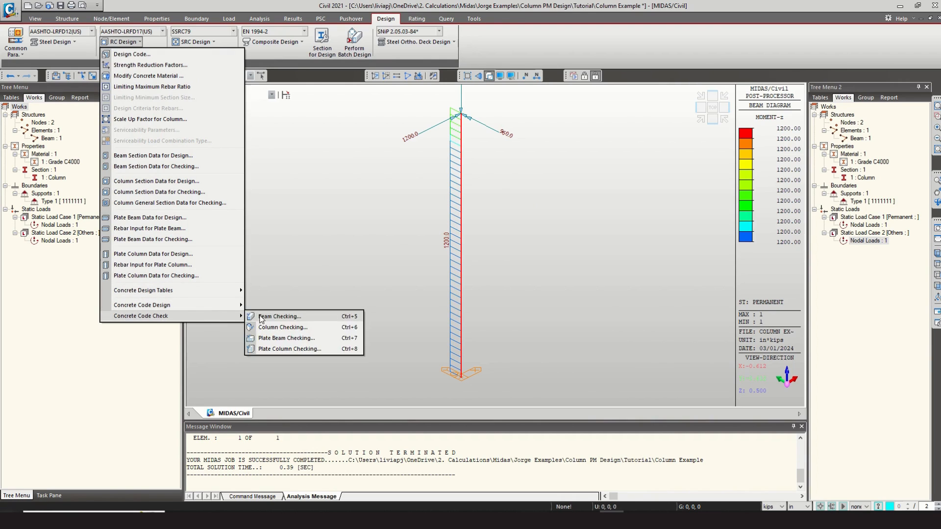
click(282, 327)
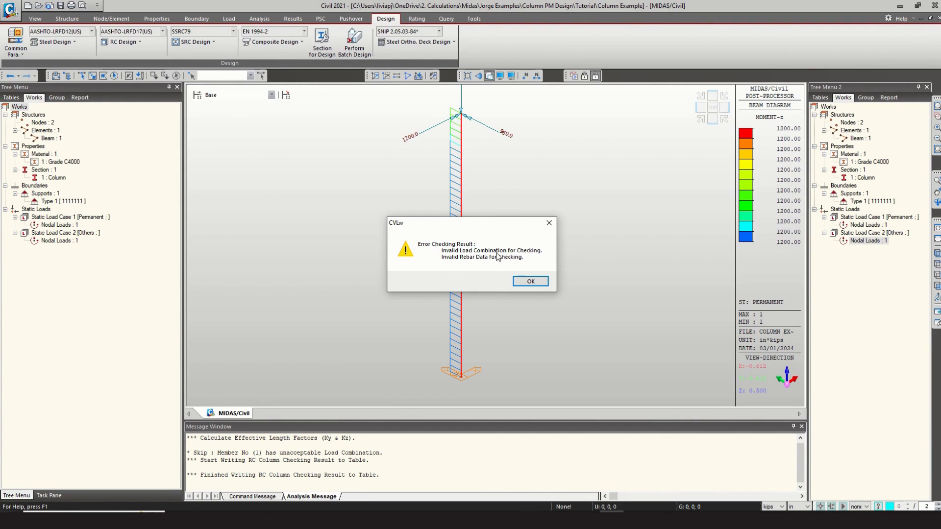
click(532, 279)
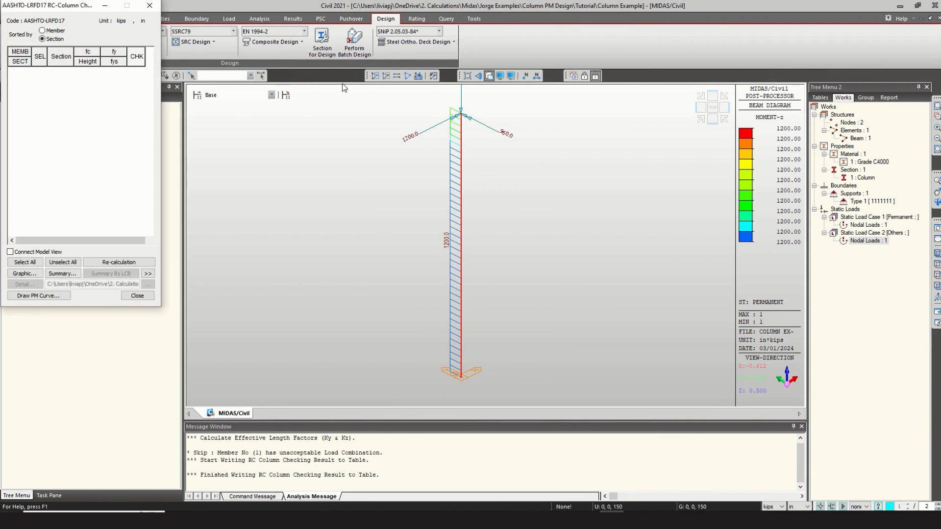
click(149, 5)
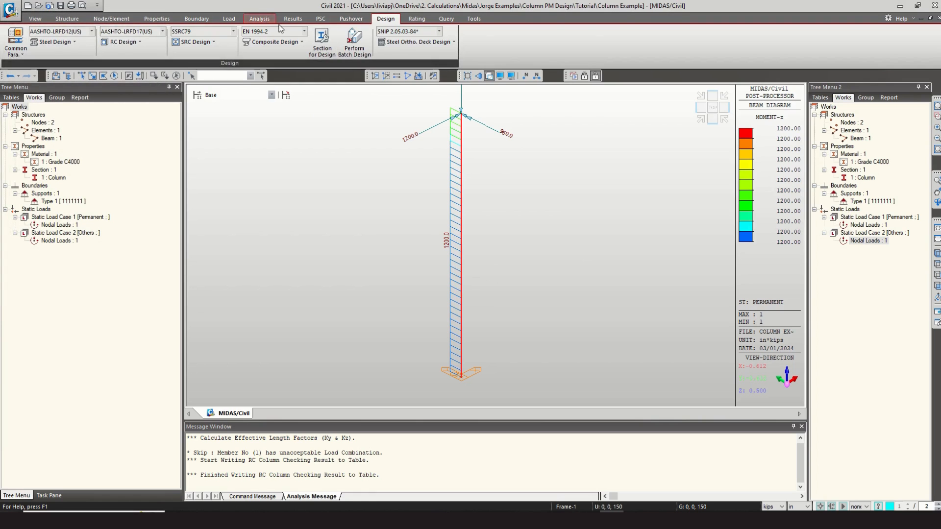
Add a load combination named LC1 to the concrete design load combinations.
click(293, 18)
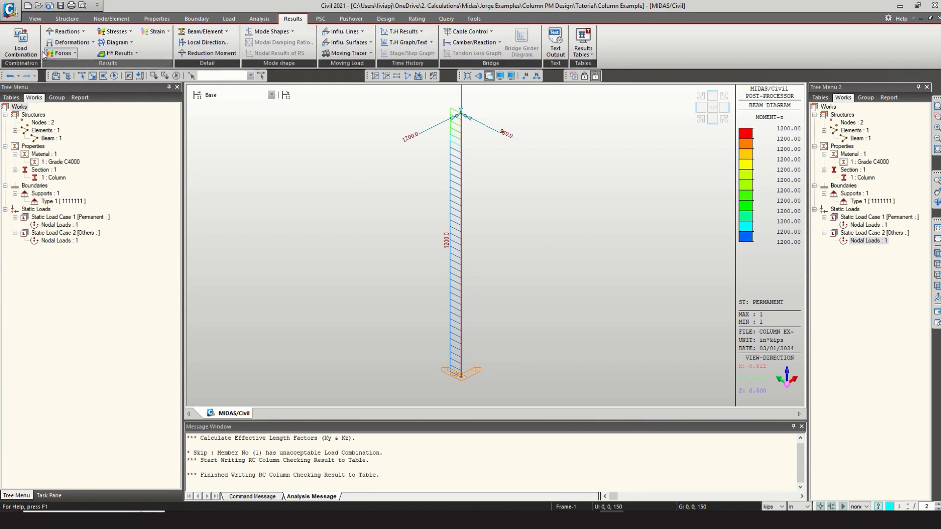
click(20, 48)
drag(146, 38, 328, 156)
click(275, 142)
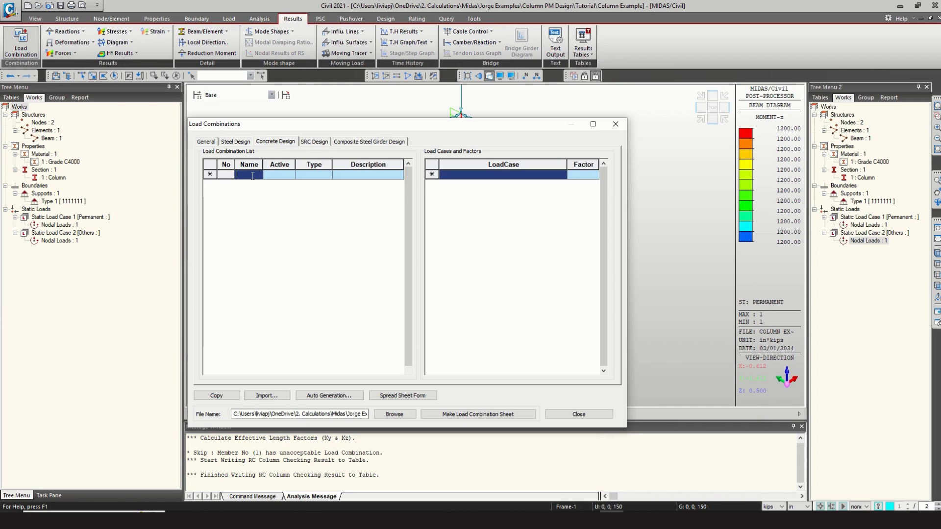
text(LC1)
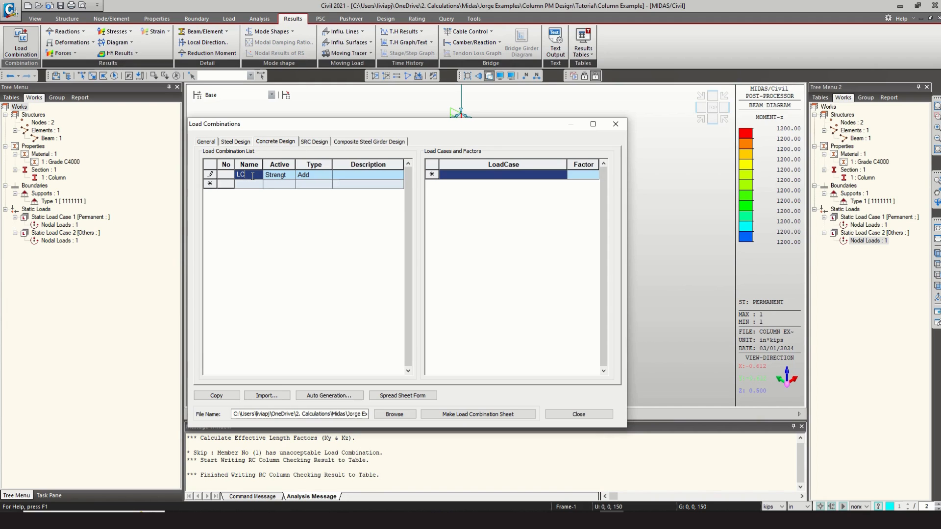
Assign the Permanent(ST) and Others(ST) load cases to LC1, each with a factor of 1.0, and finish the load combinations.
click(559, 176)
click(548, 184)
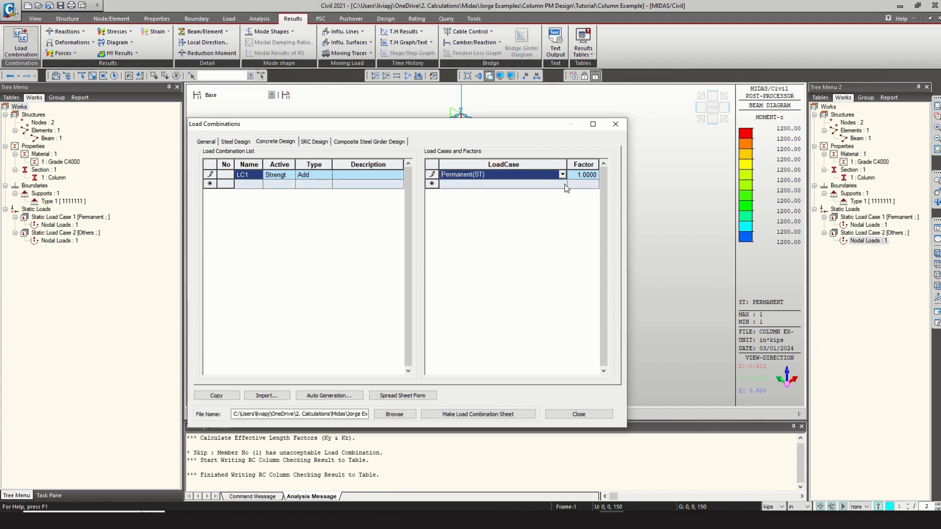
click(562, 184)
click(528, 201)
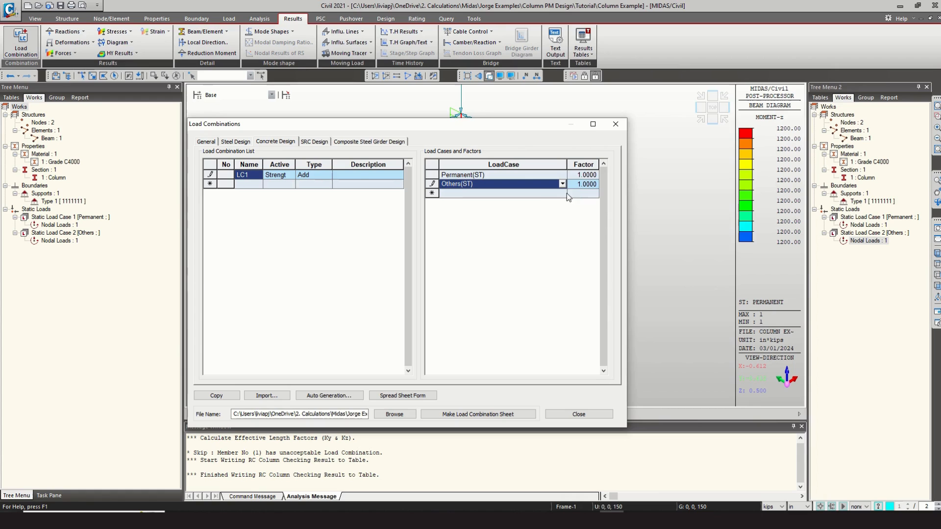
click(563, 414)
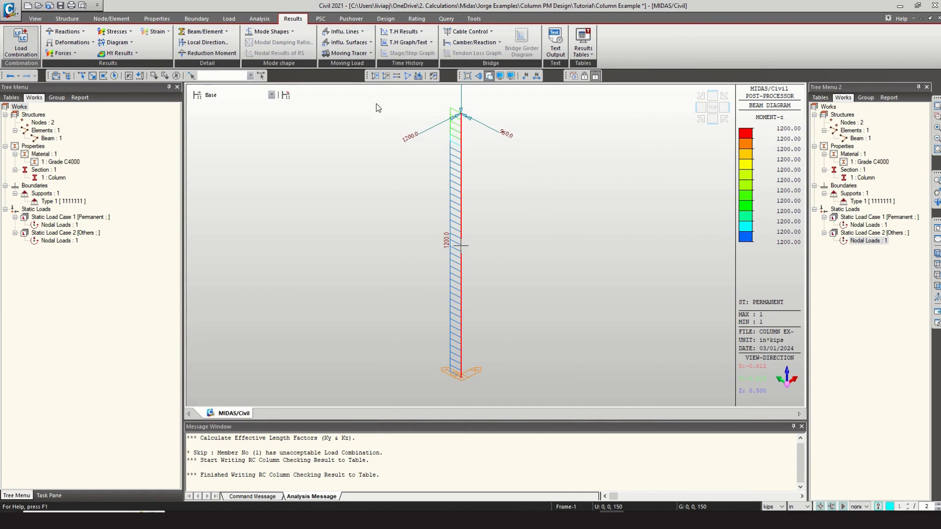
Run the concrete code check for the column and expand the result table to show all check columns.
click(385, 18)
click(126, 42)
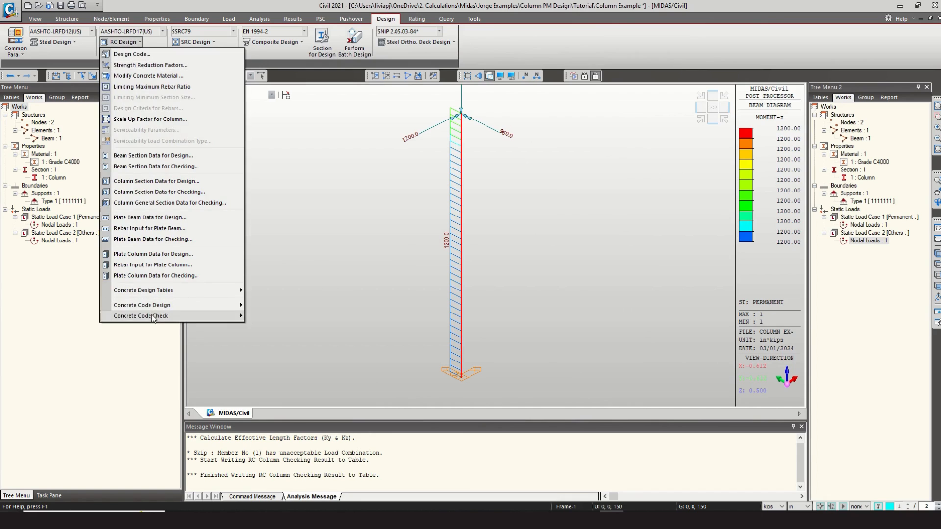
mouse_move(230, 316)
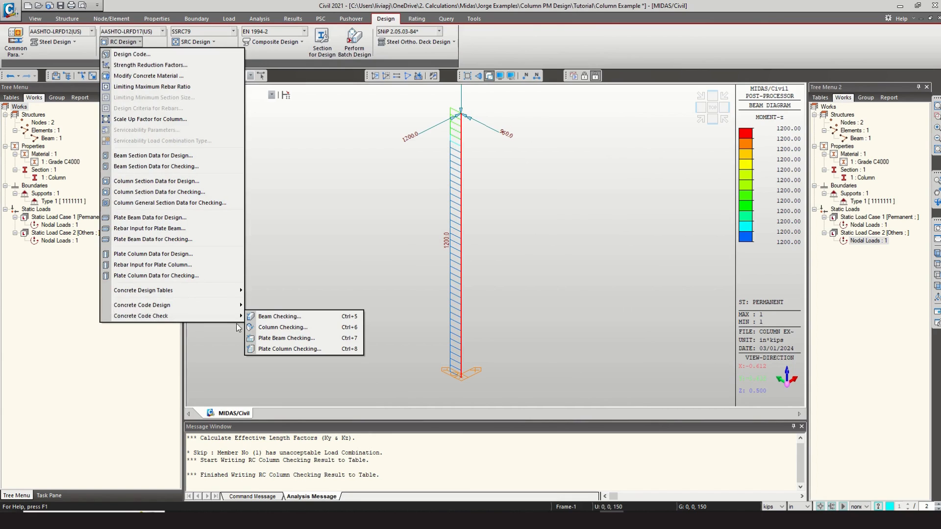
click(274, 328)
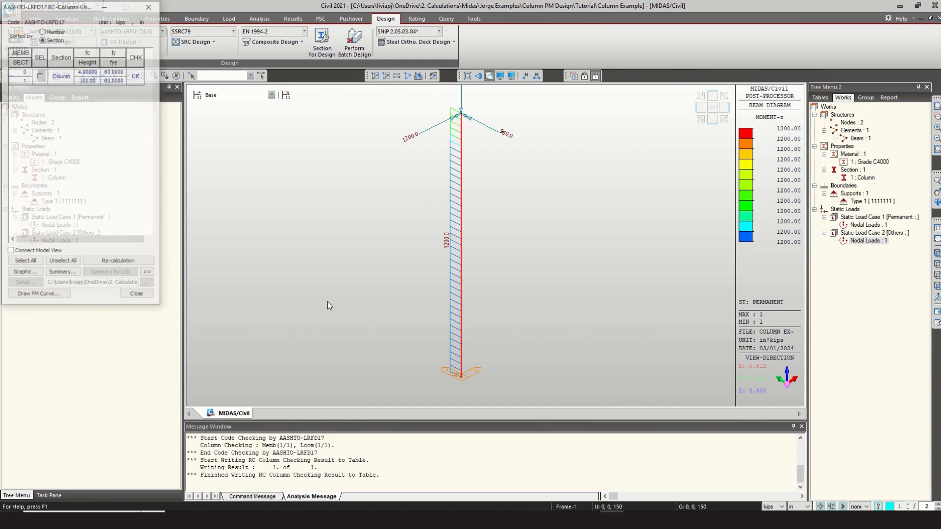
drag(99, 36, 328, 142)
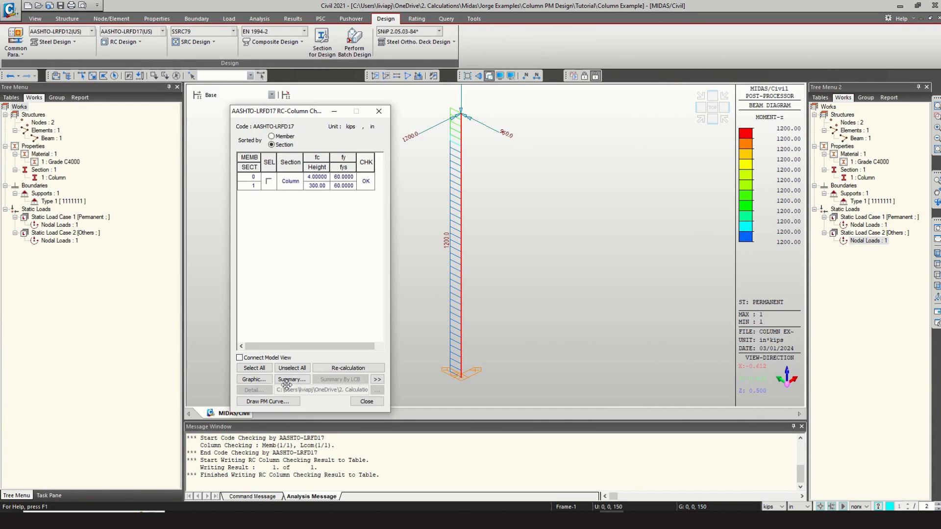
click(375, 379)
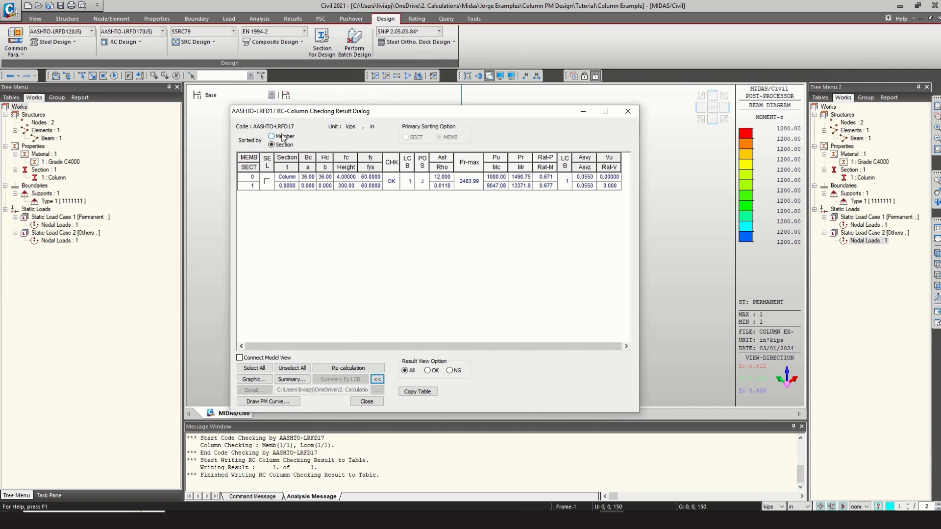
Sort the check results by member and review the column's graphic report, including the P-M interaction diagram and shear capacity check.
click(283, 136)
click(267, 181)
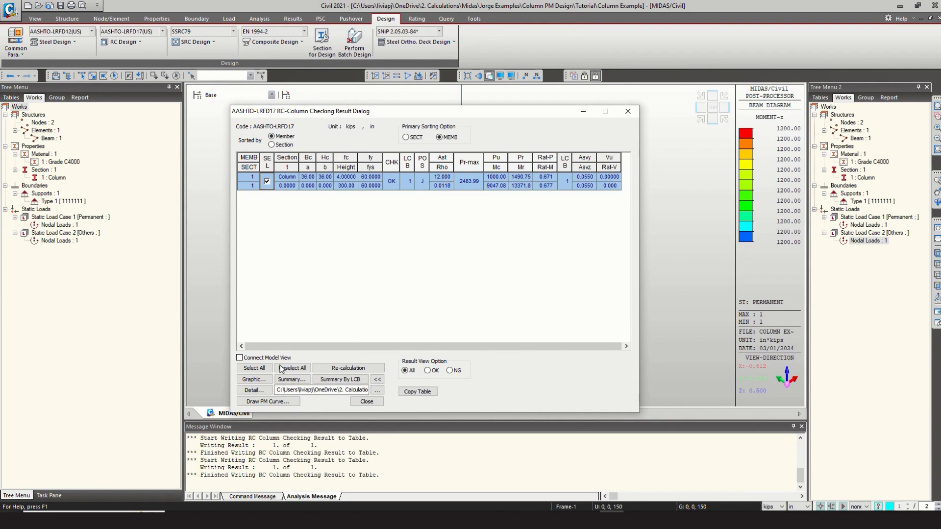
click(254, 379)
drag(290, 17, 482, 3)
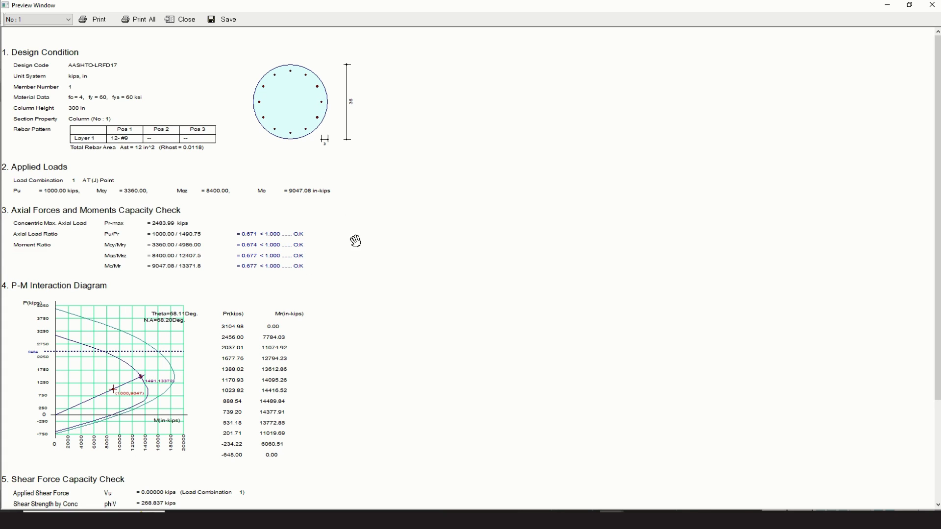
scroll(355, 244, down, 3)
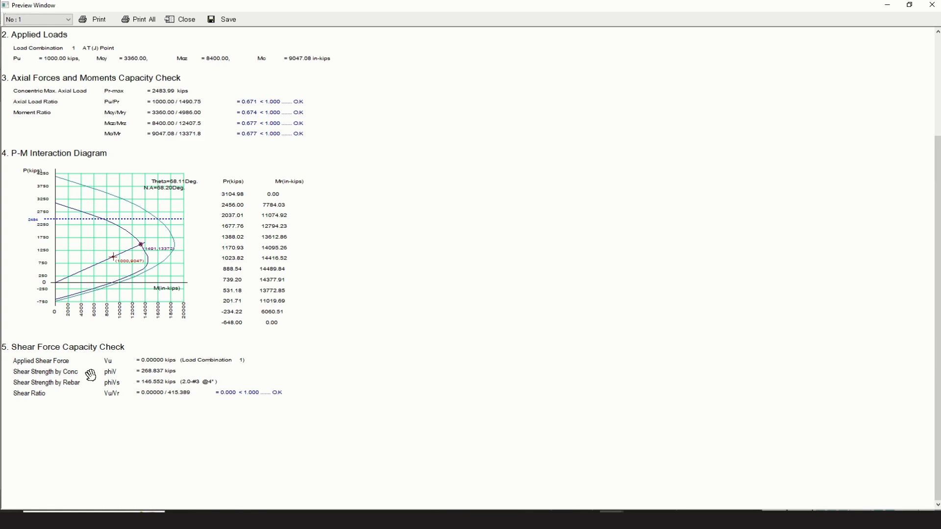
scroll(324, 395, up, 3)
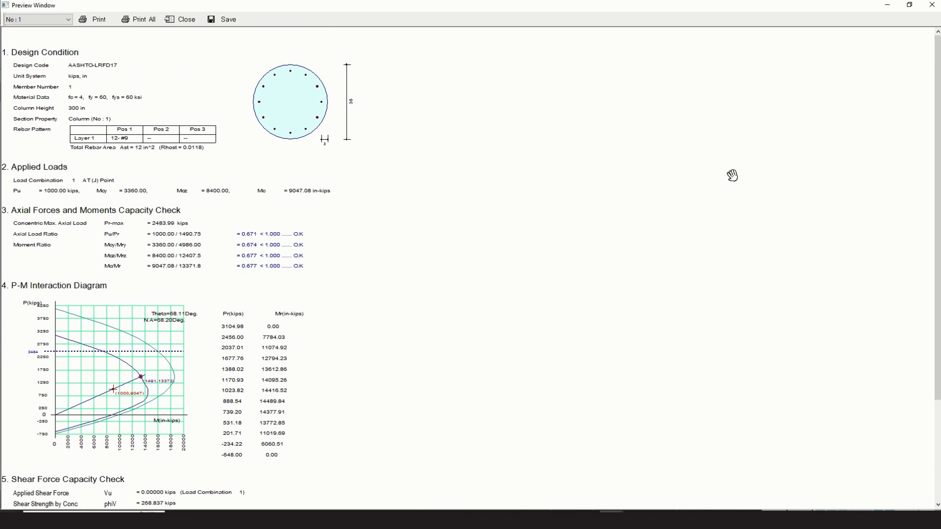
click(932, 5)
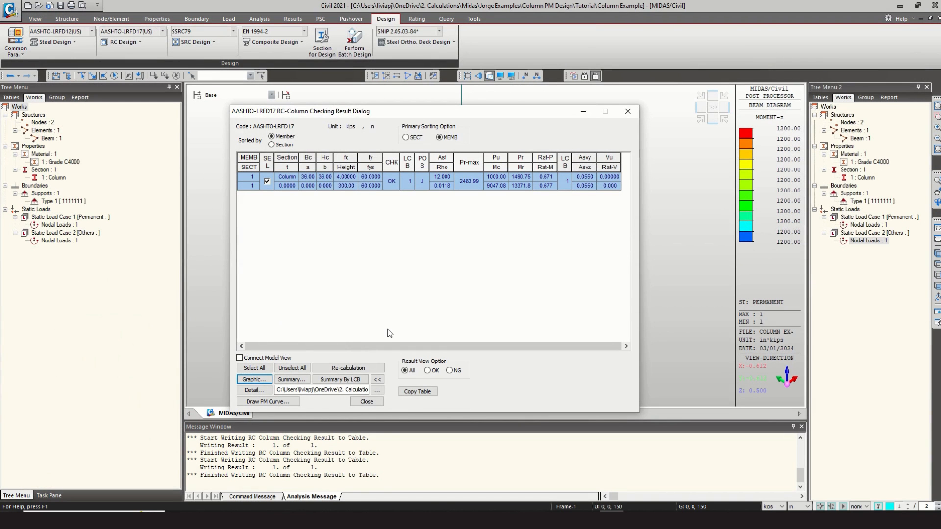
click(623, 112)
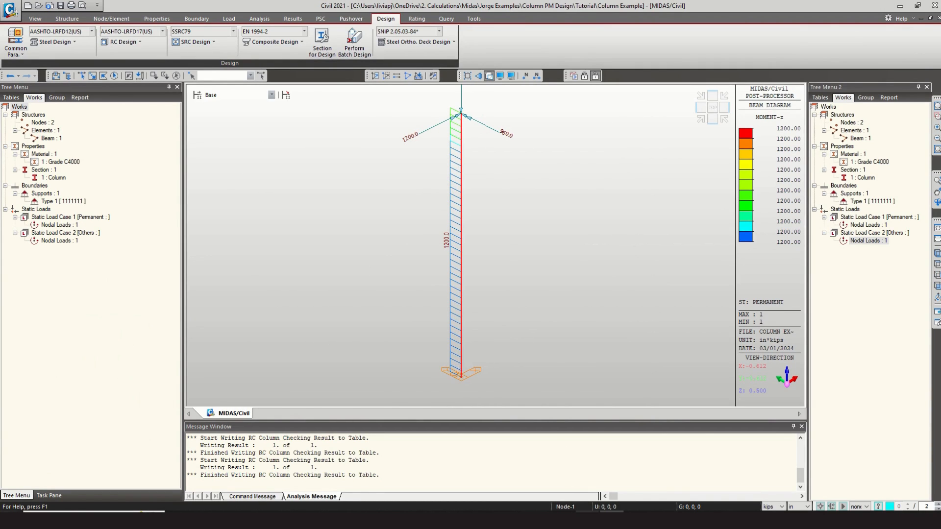
Check the column sketch's support conditions in Revu, and return to MIDAS Civil to review the frame definition's X- and Y-direction sway settings.
key(alt+Tab)
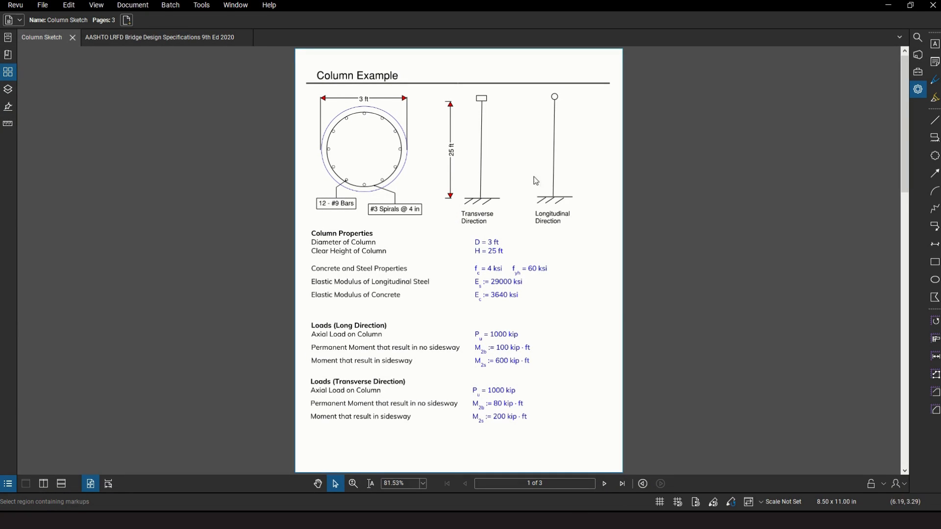
key(alt+Tab)
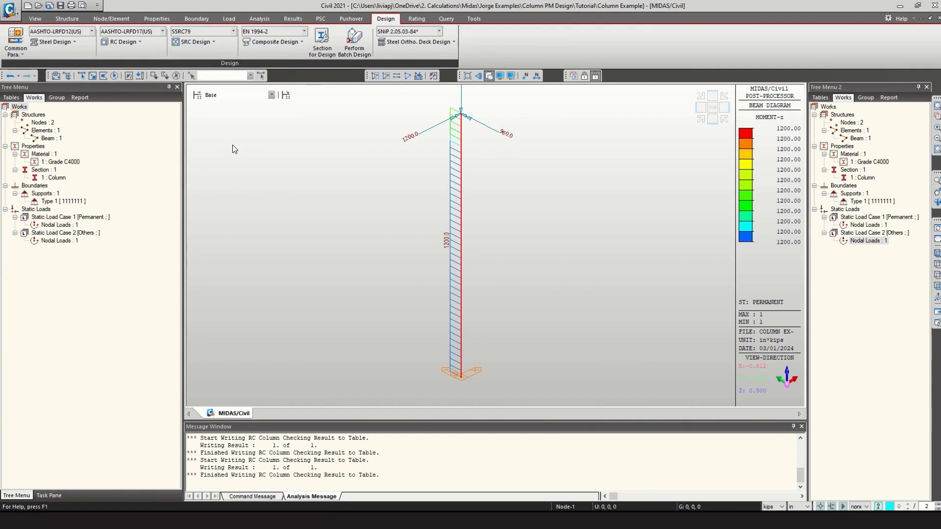
click(17, 51)
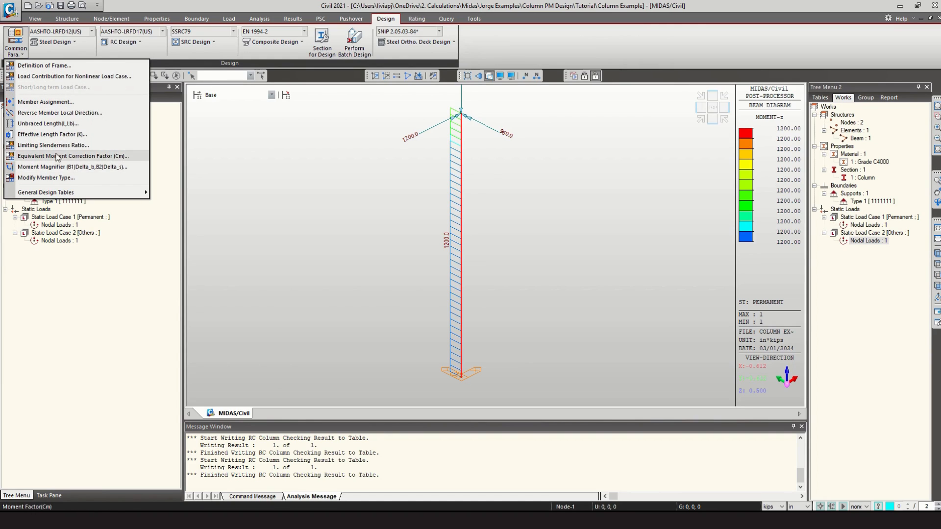
click(73, 69)
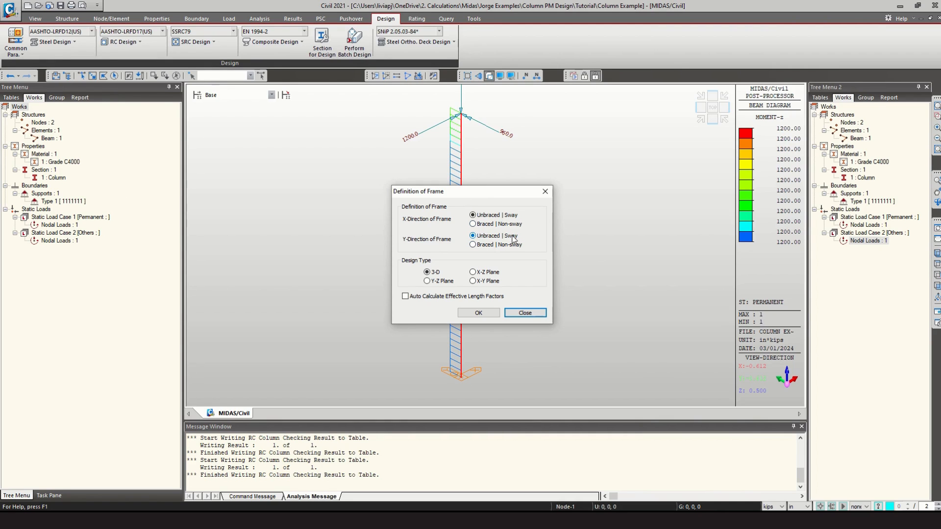
click(544, 191)
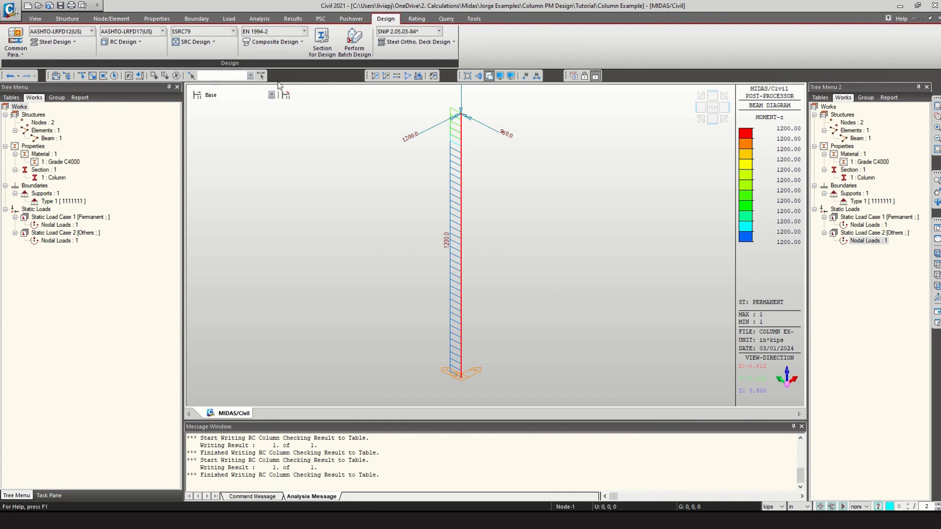
click(10, 51)
click(54, 65)
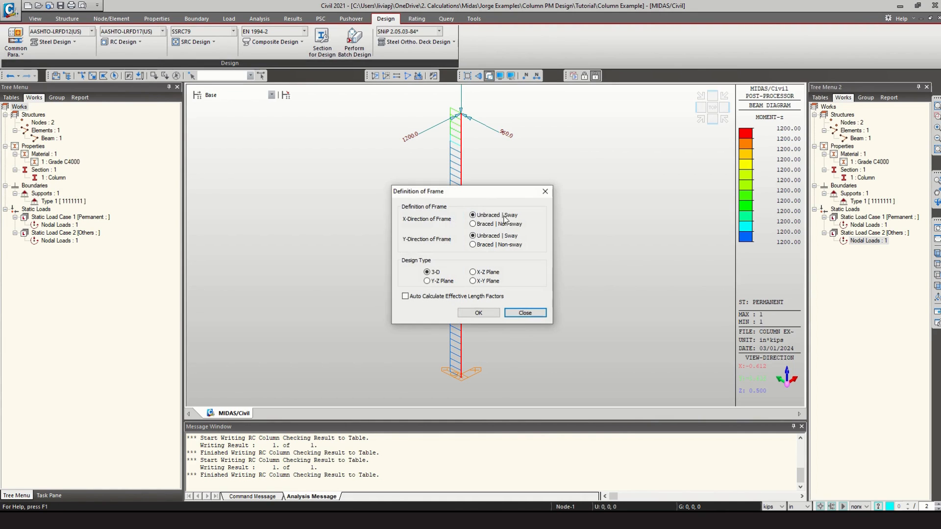
click(545, 191)
Open the effective length factor settings and review the Ky, Kz and Kt factor inputs.
click(15, 49)
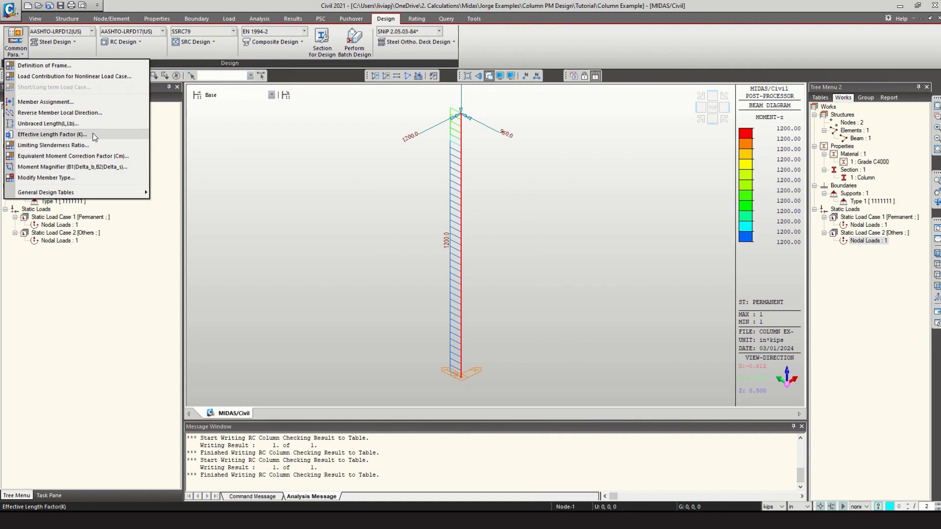
click(92, 134)
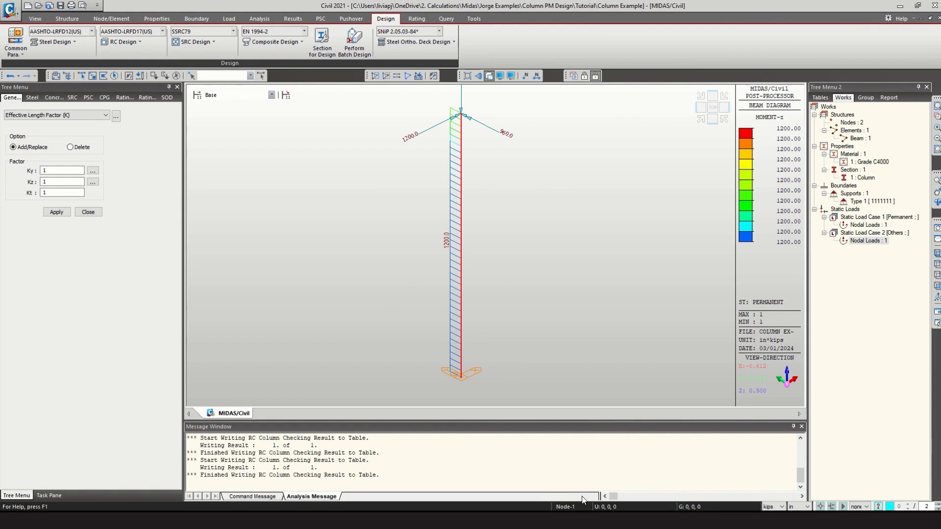
click(61, 170)
click(63, 181)
click(58, 193)
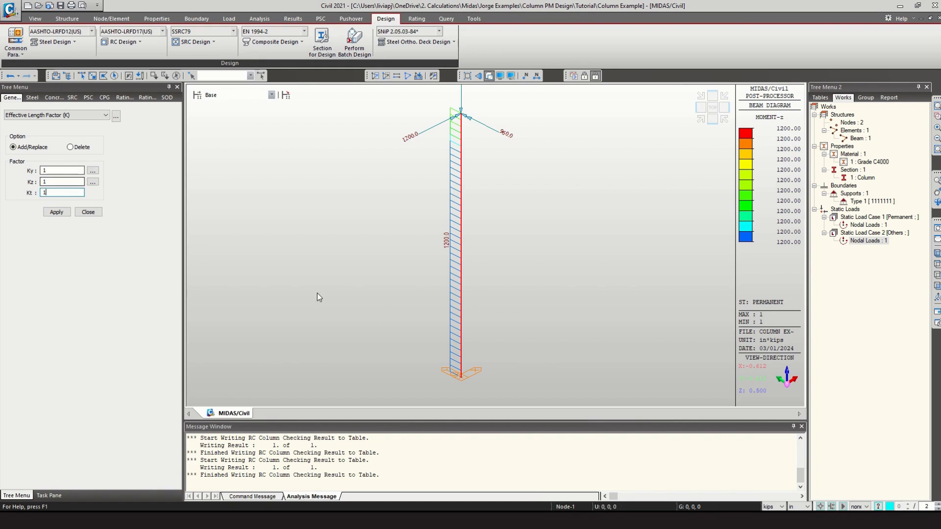
Switch to Revu and consult Table C4.6.2.5-1 on page 3 of the column sketch for the column's design K values.
click(600, 520)
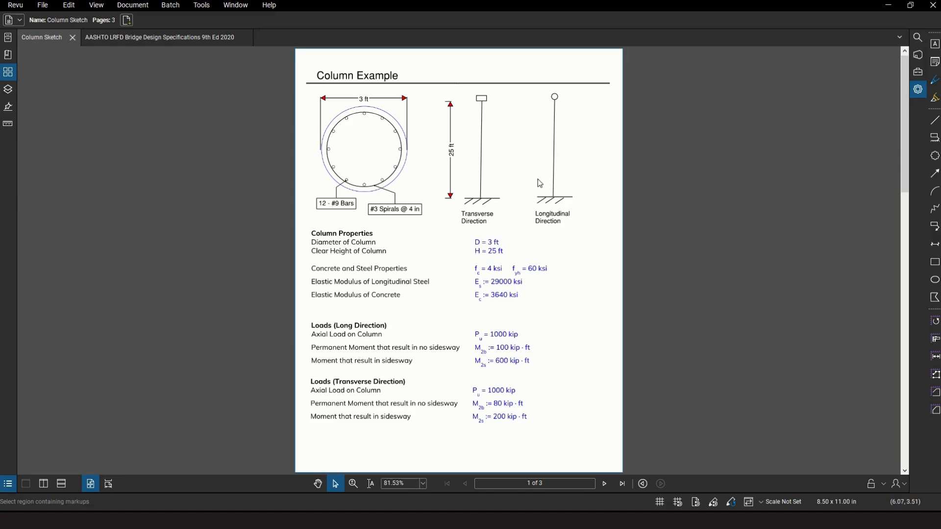
scroll(581, 375, down, 2)
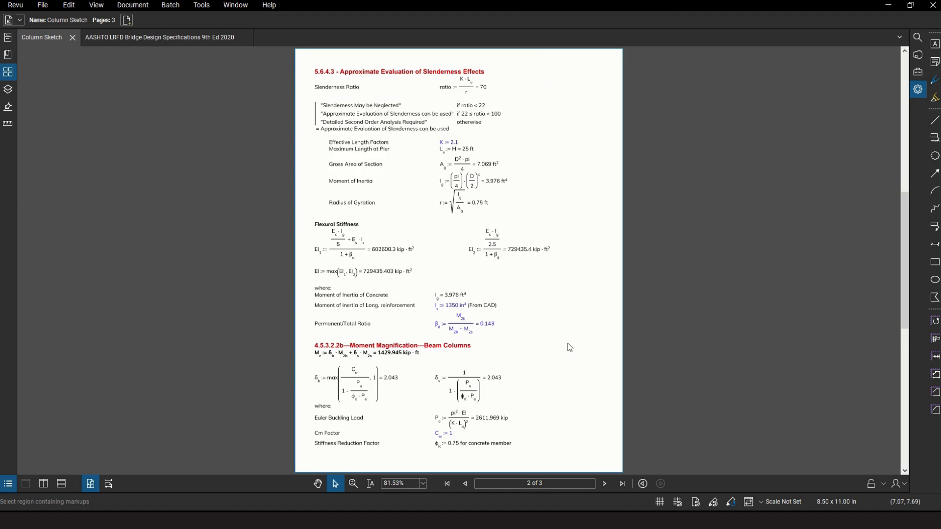
scroll(566, 342, down, 2)
ctrl+scroll(564, 345, up, 3)
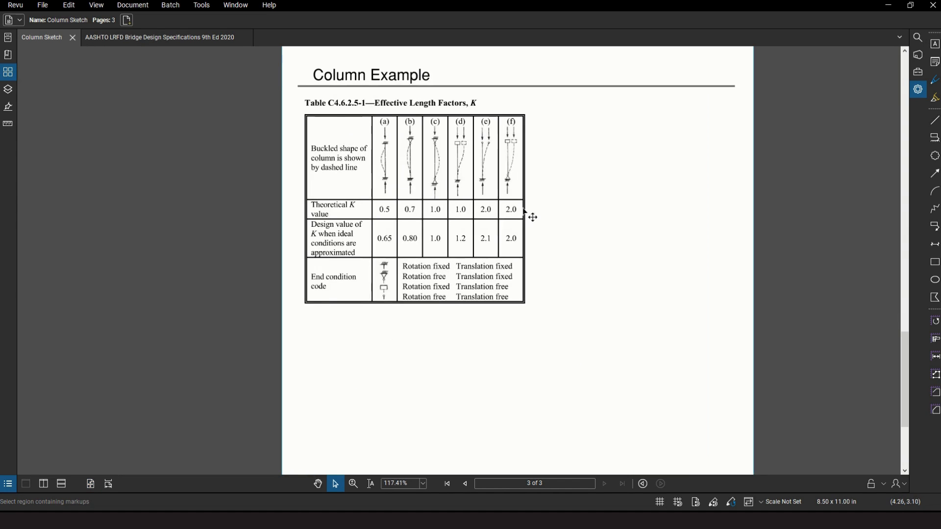
ctrl+scroll(532, 217, up, 2)
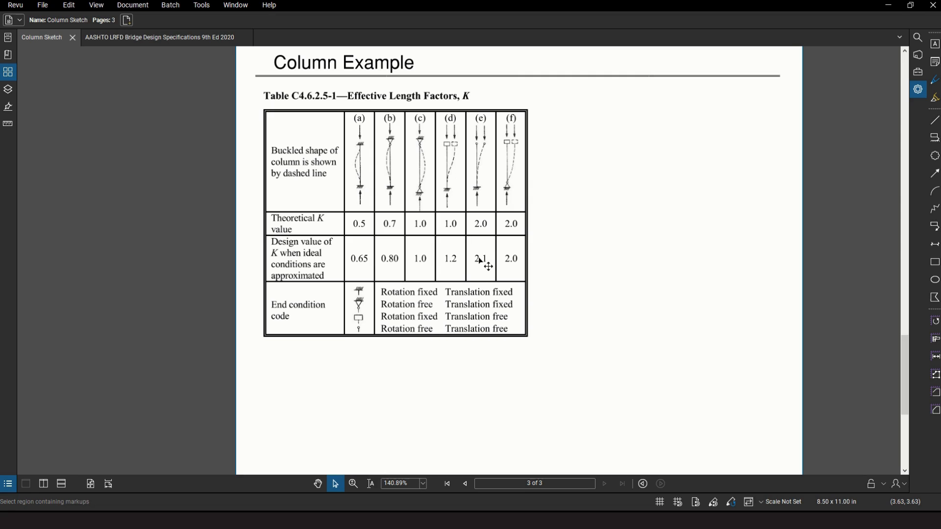
scroll(636, 283, down, 2)
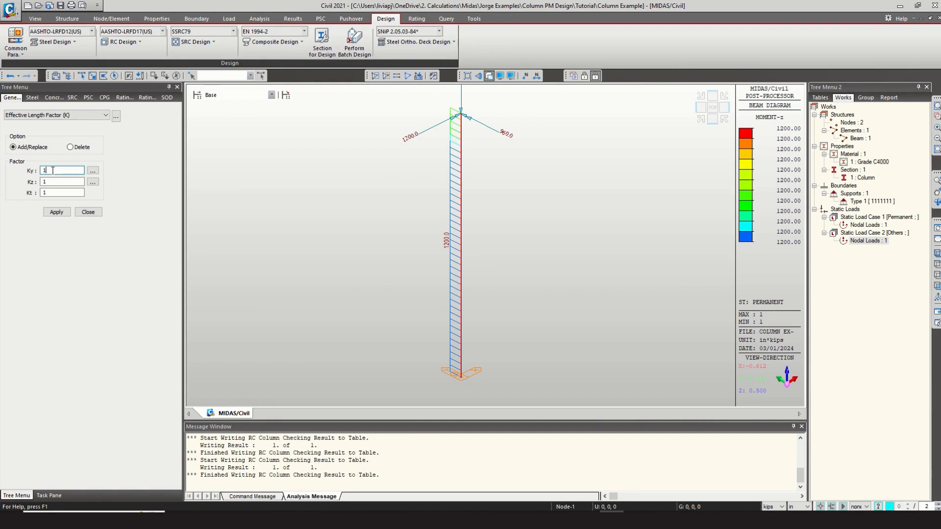
Back in MIDAS Civil, try to assign effective length factors Ky 1.2 and Kz 2.1 to the column.
text(.2)
key(Tab)
click(56, 212)
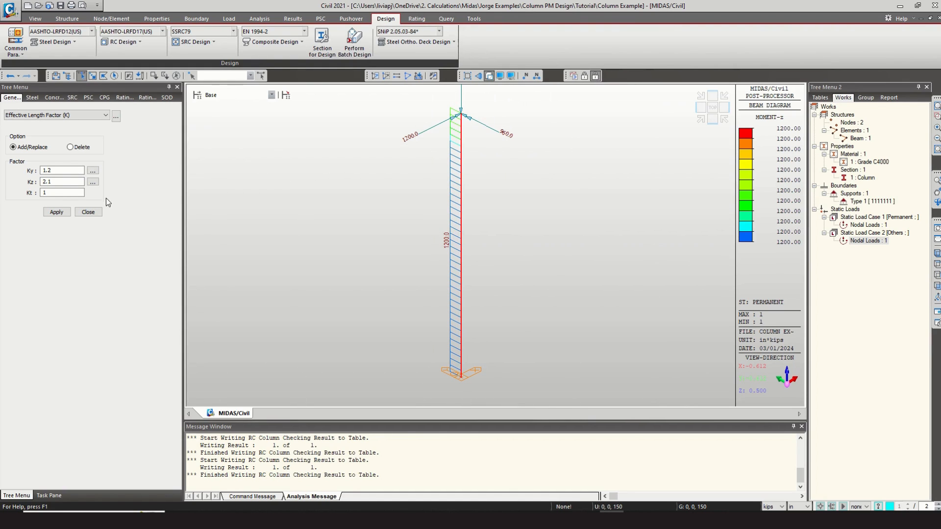
click(87, 212)
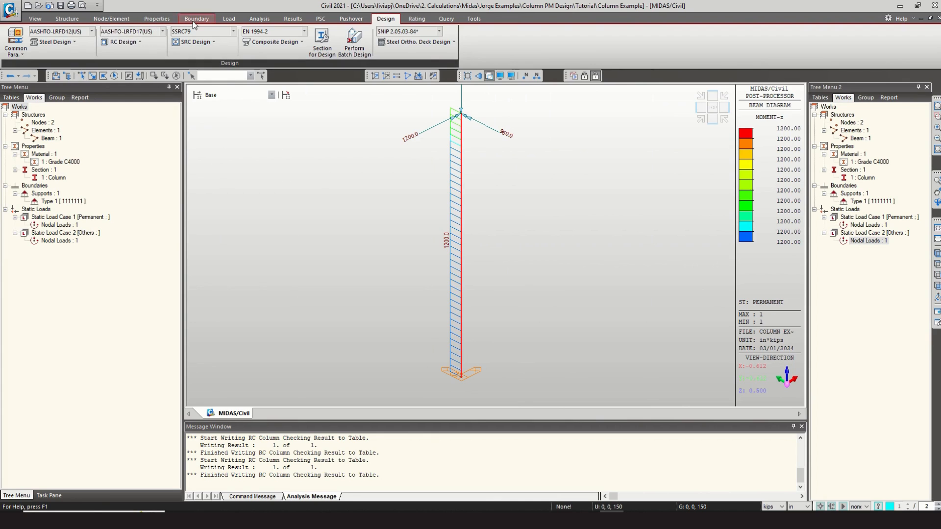
Clear the Moment-z beam diagram from the model view to show the plain column.
click(292, 19)
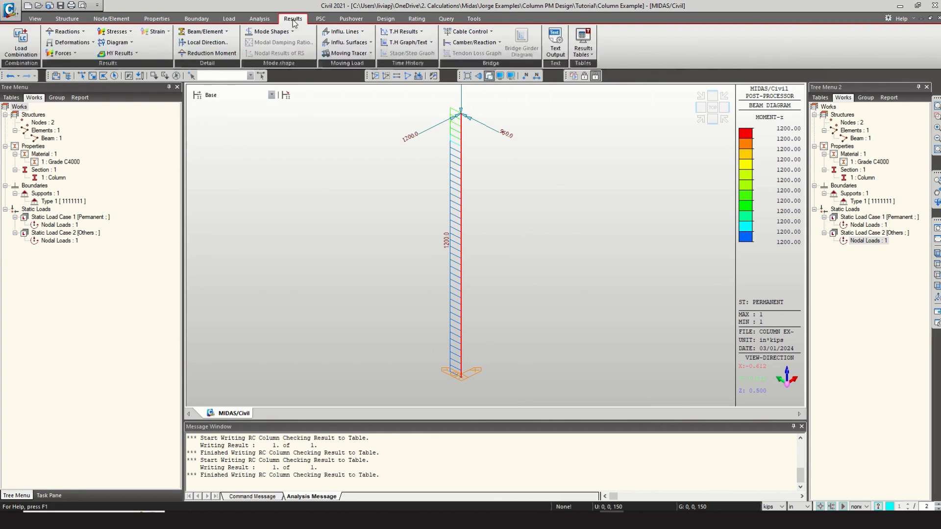
click(583, 76)
click(594, 76)
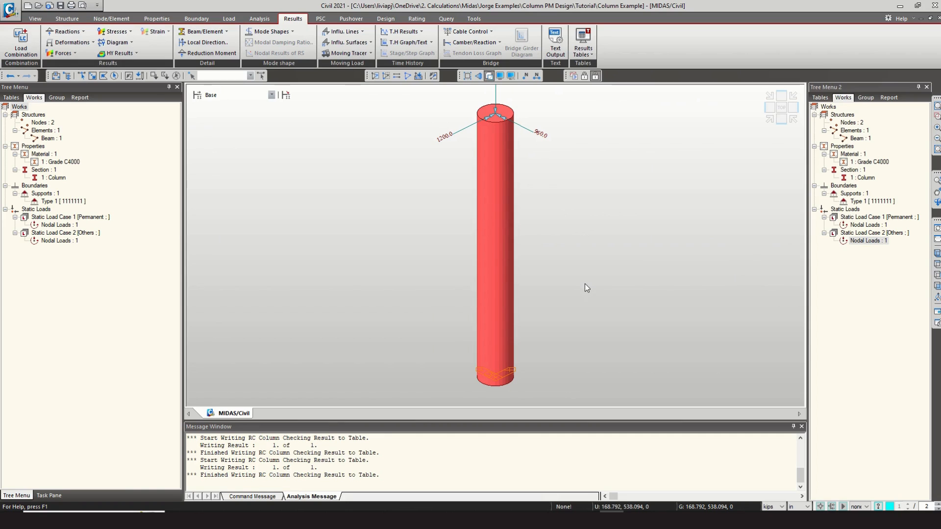
Select the column element and assign it effective length factors Ky 1.2 and Kz 2.1, and close the factor settings.
click(385, 18)
click(29, 50)
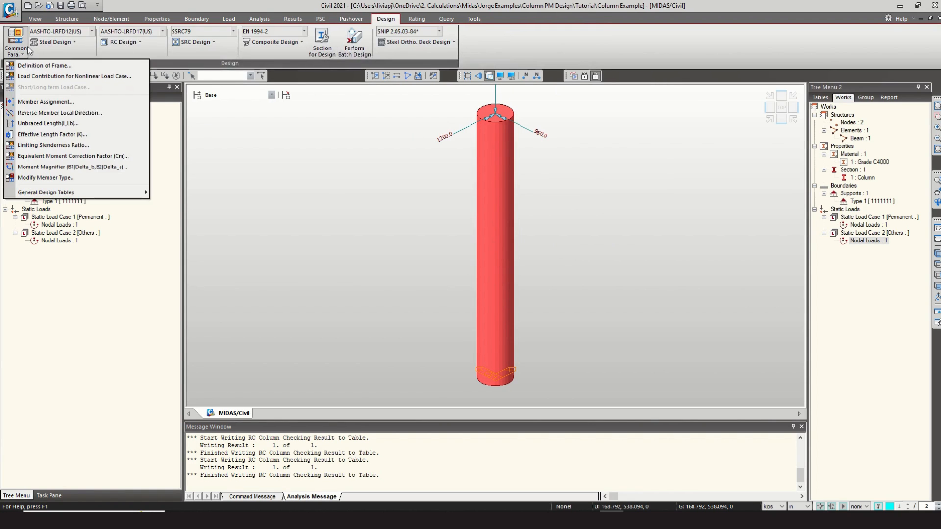
click(52, 135)
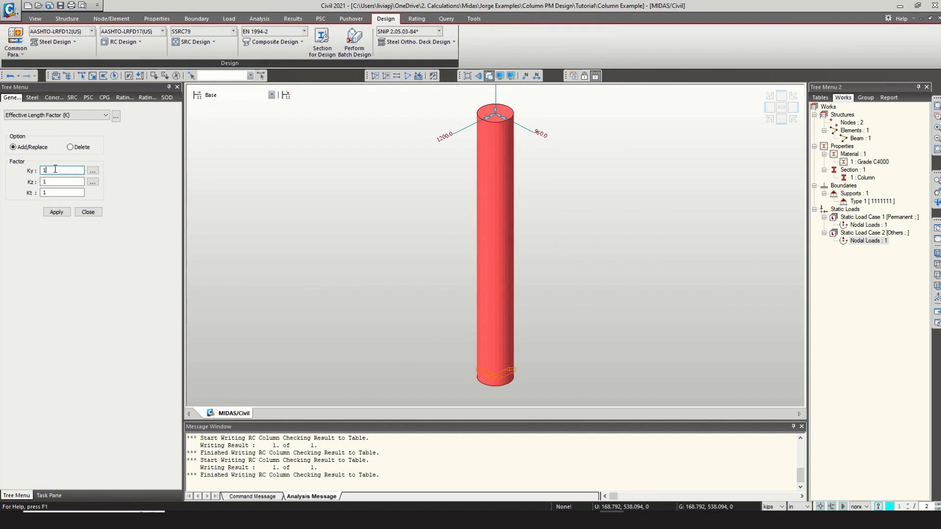
text(.2)
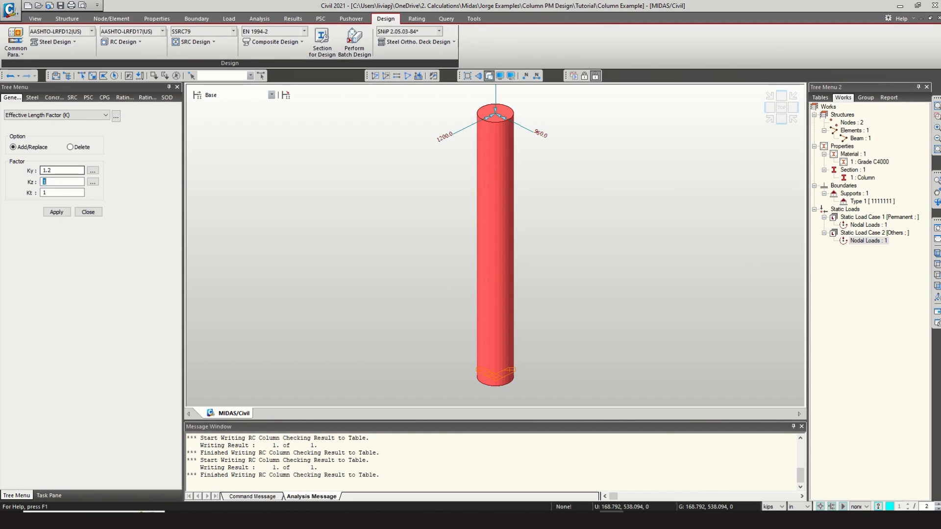
text(2.1)
drag(519, 269, 463, 217)
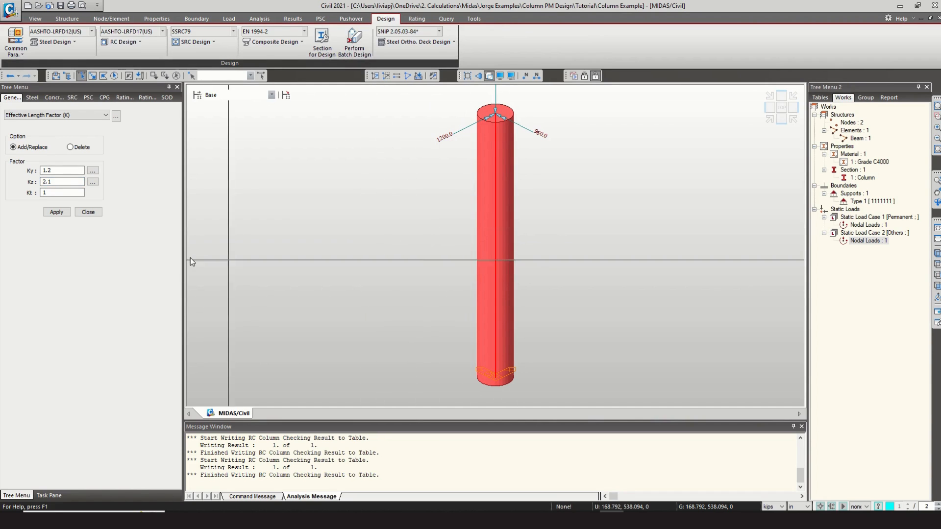
click(62, 214)
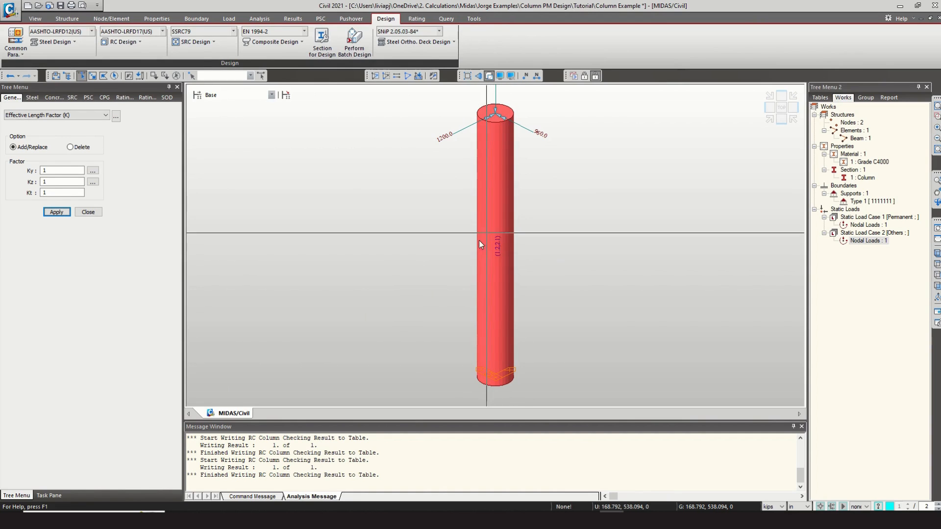
click(88, 212)
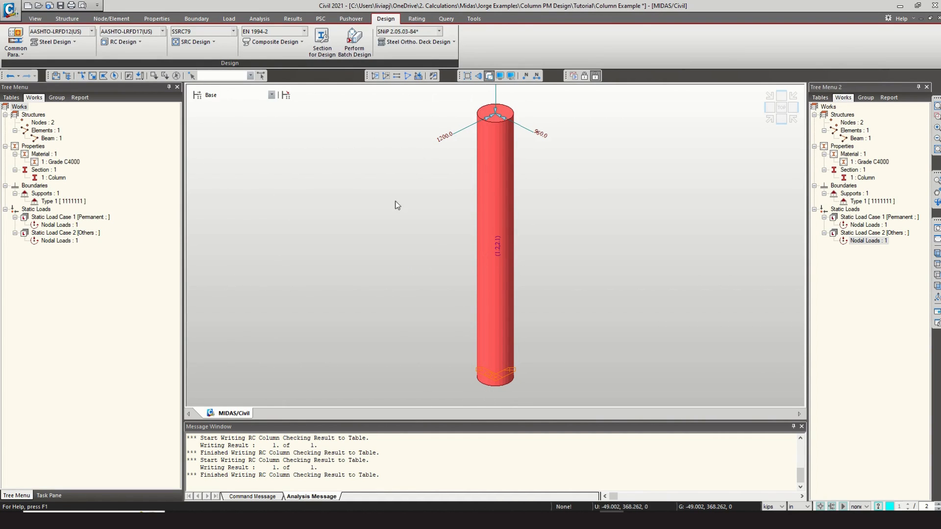
Rerun the concrete code check for the column with the assigned effective length factors.
click(122, 41)
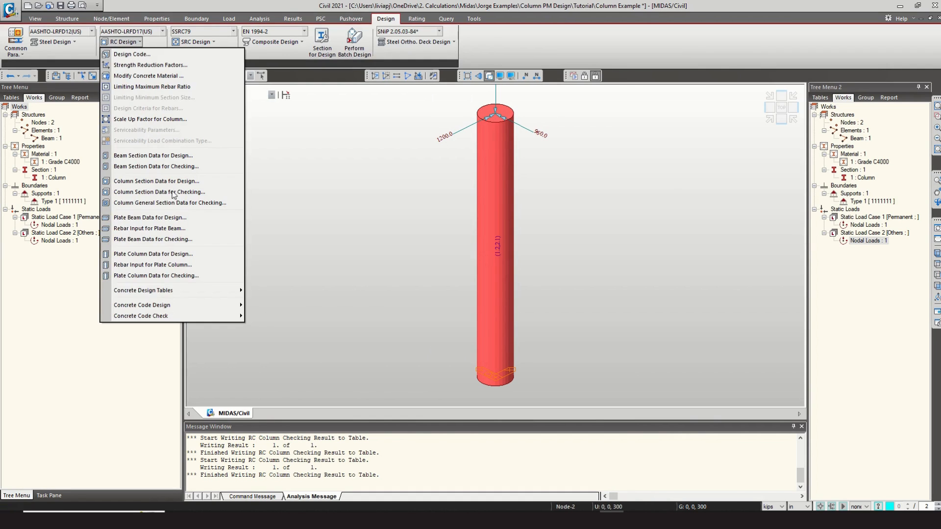
mouse_move(181, 318)
click(281, 324)
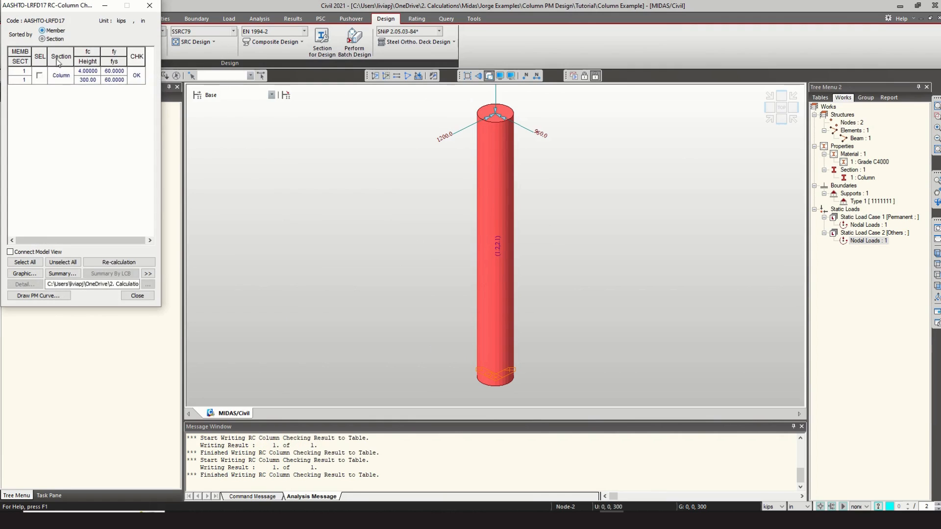
Open the checked column's graphic report enlarged and review its applied loads, axial and moment ratios, P-M interaction diagram and shear check.
click(40, 76)
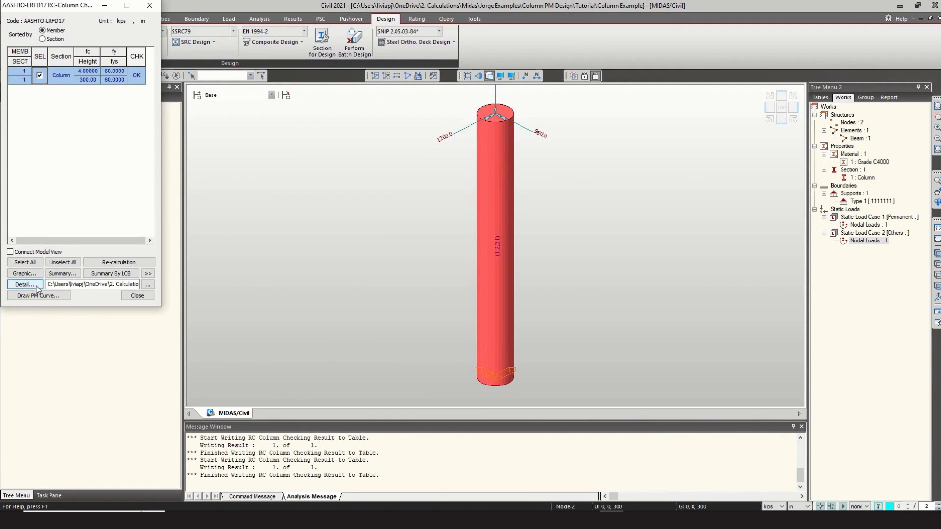
click(24, 284)
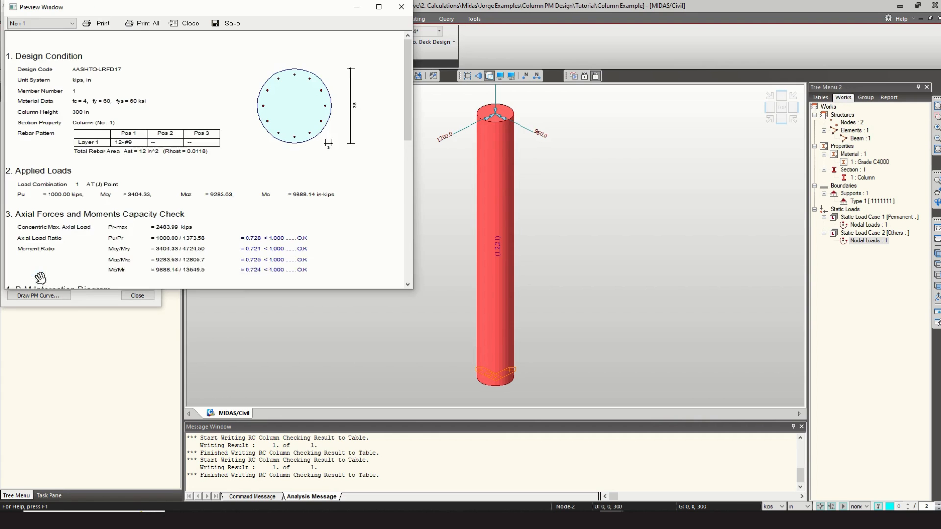
scroll(355, 167, down, 3)
click(379, 7)
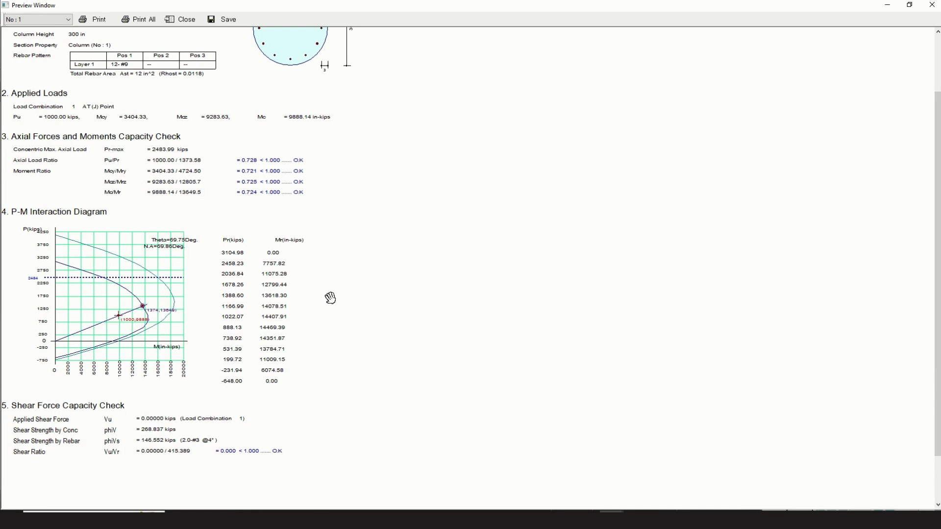
scroll(330, 298, up, 2)
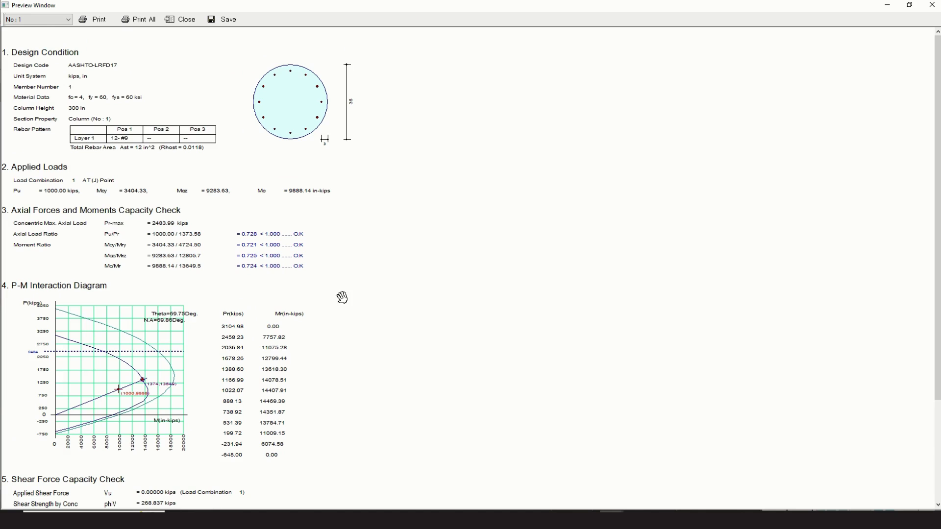
scroll(299, 297, down, 3)
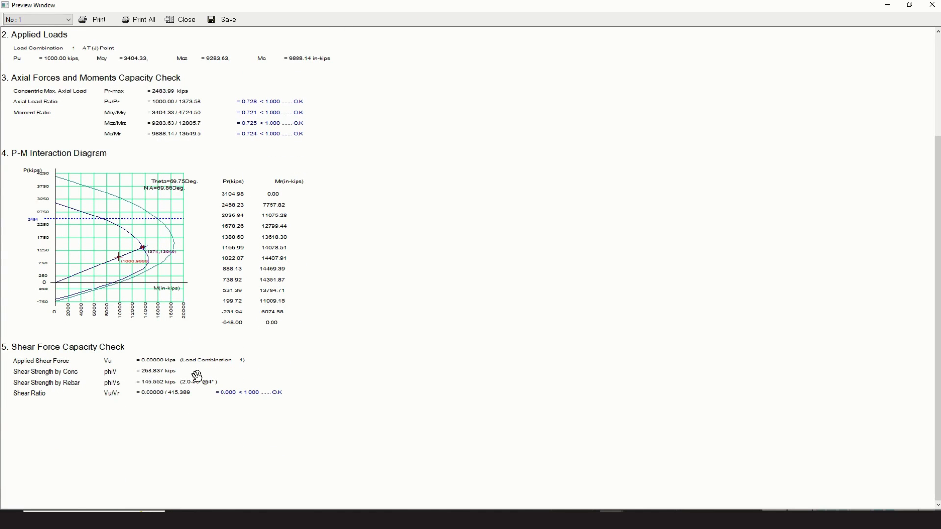
scroll(293, 304, up, 2)
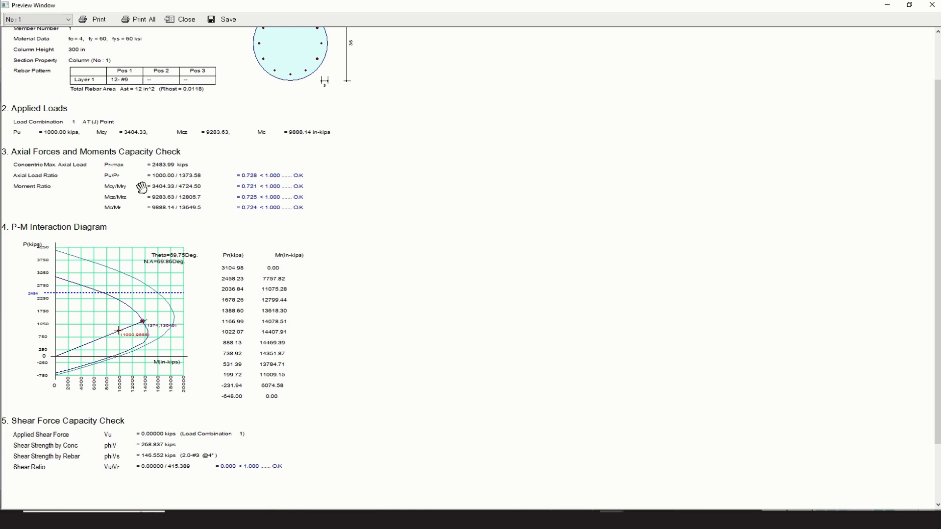